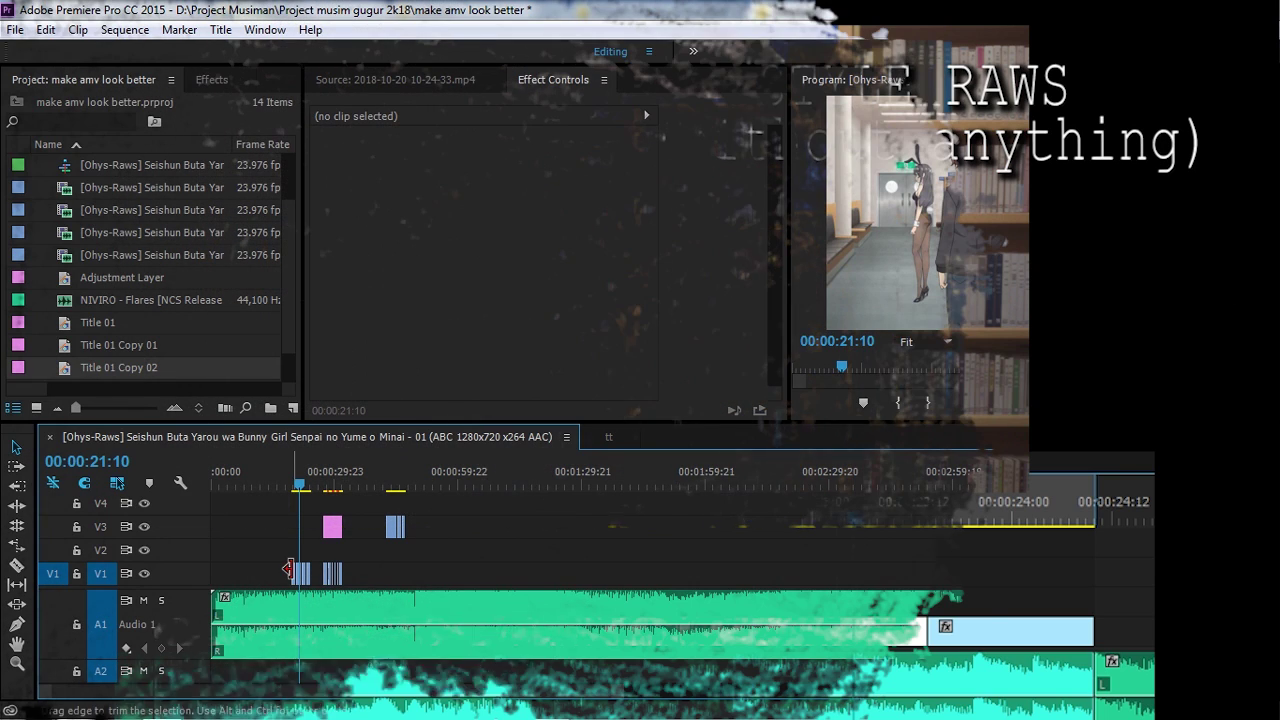
Play back the four anime clips on track V1 from just before the first clip
{"action": "scroll", "coordinate": [265, 543], "scroll_direction": "up", "scroll_amount": 10}
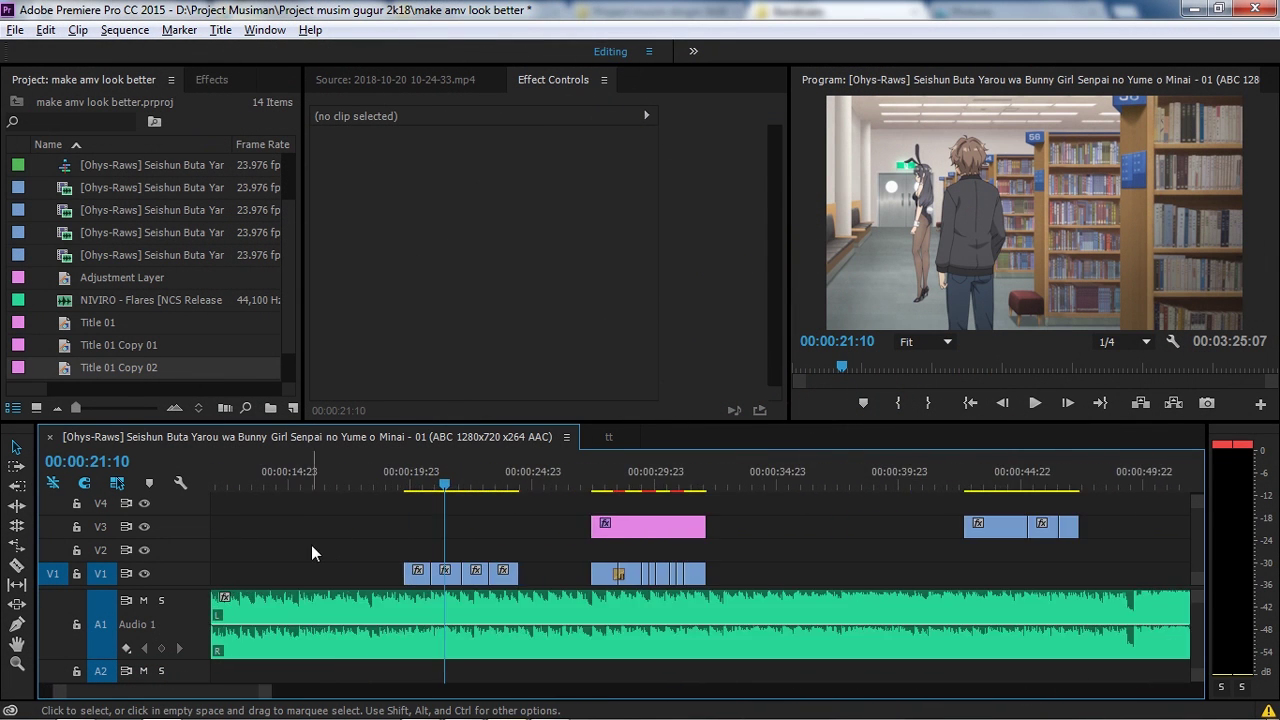
{"action": "left_click", "coordinate": [350, 473]}
{"action": "key", "text": "space"}
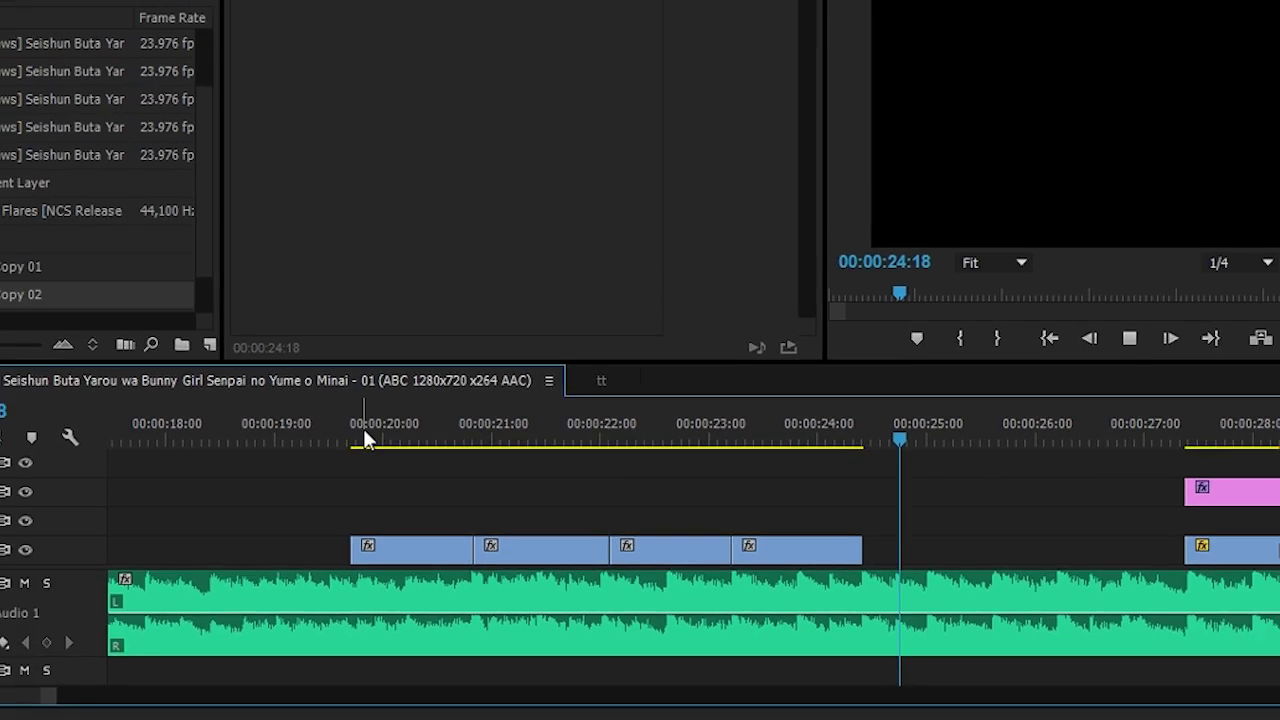
{"action": "key", "text": "space"}
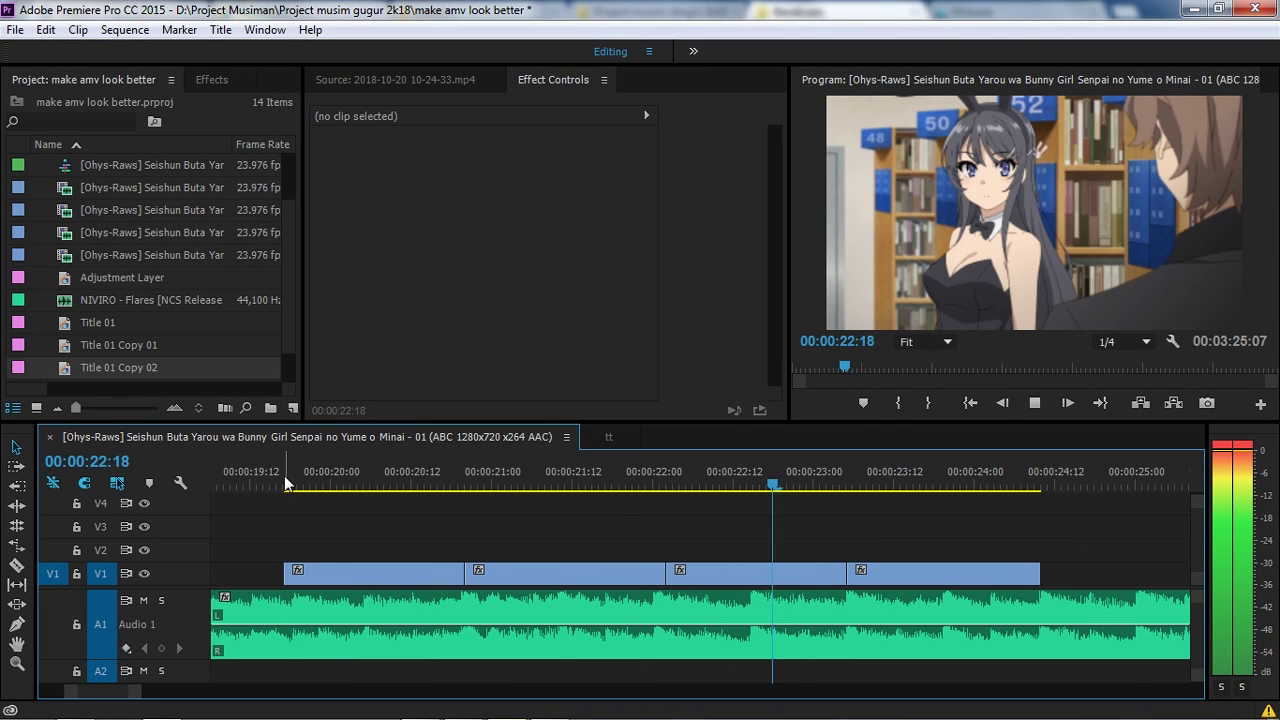
Place the Adjustment Layer on V3 starting at 00:00:19:17 and trim its end to match the last V1 clip
{"action": "left_click", "coordinate": [285, 484]}
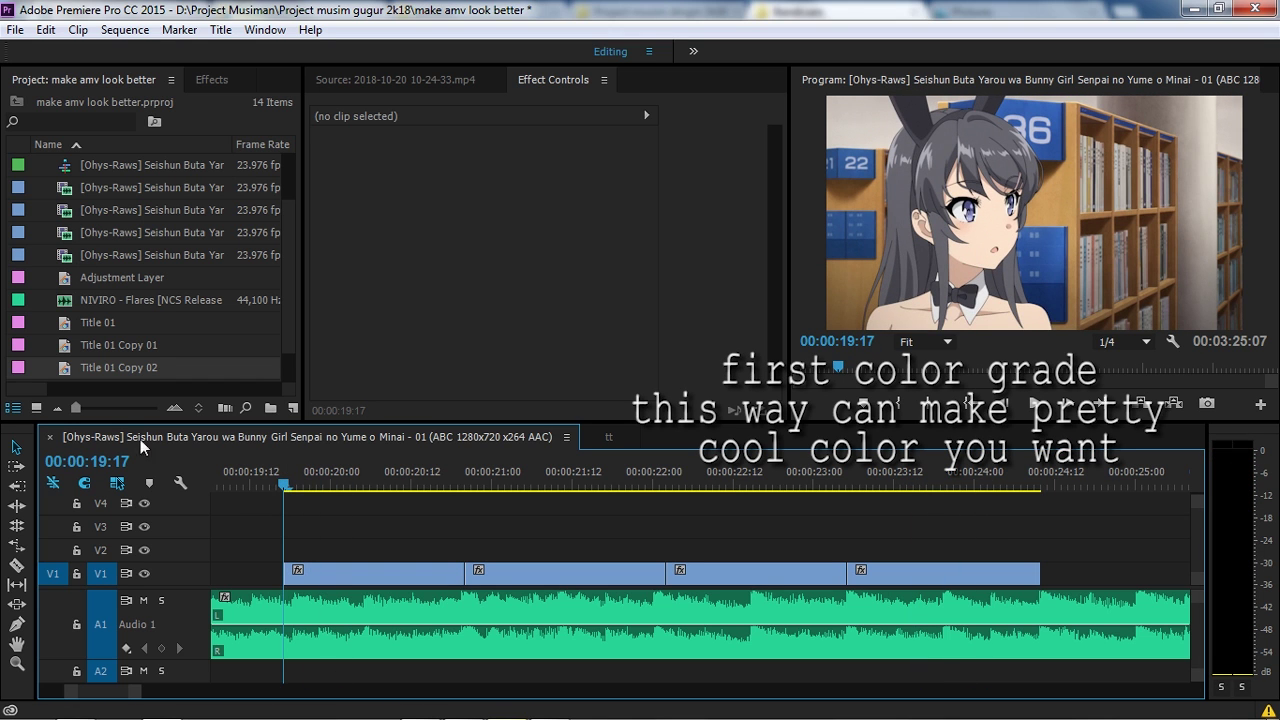
{"action": "left_click_drag", "start_coordinate": [120, 277], "coordinate": [285, 528]}
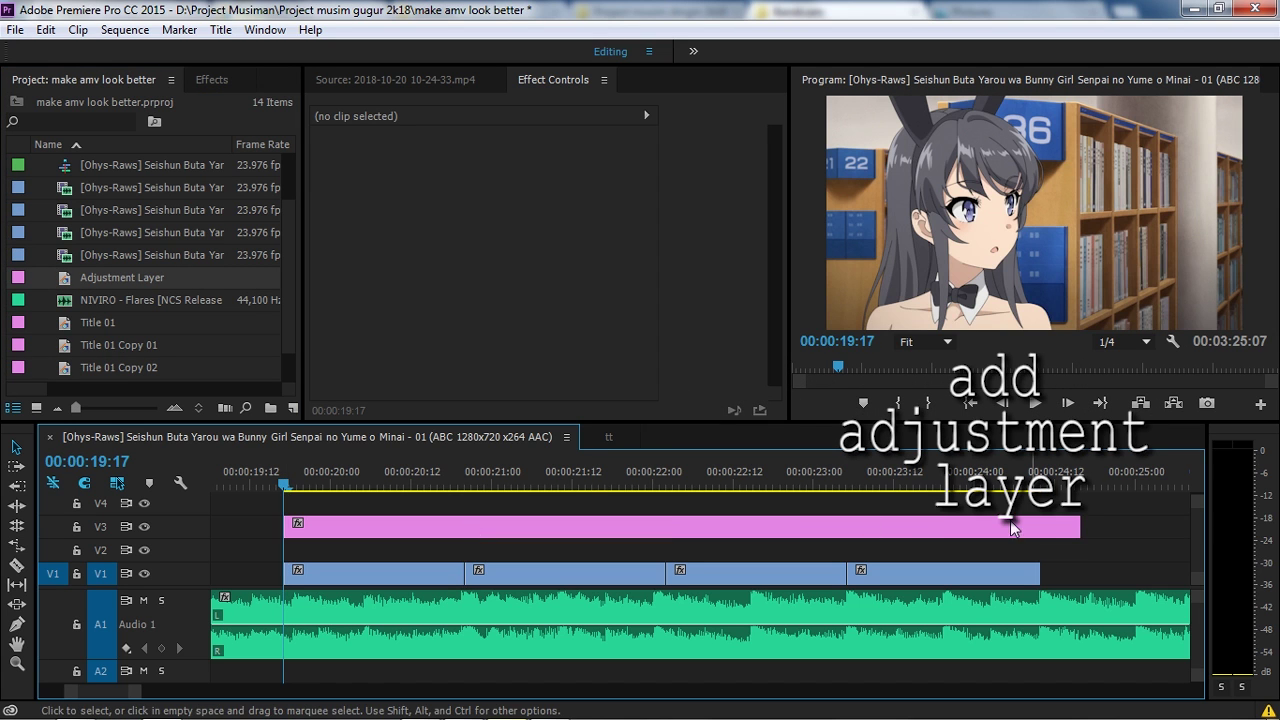
{"action": "left_click_drag", "start_coordinate": [1078, 522], "coordinate": [1040, 523]}
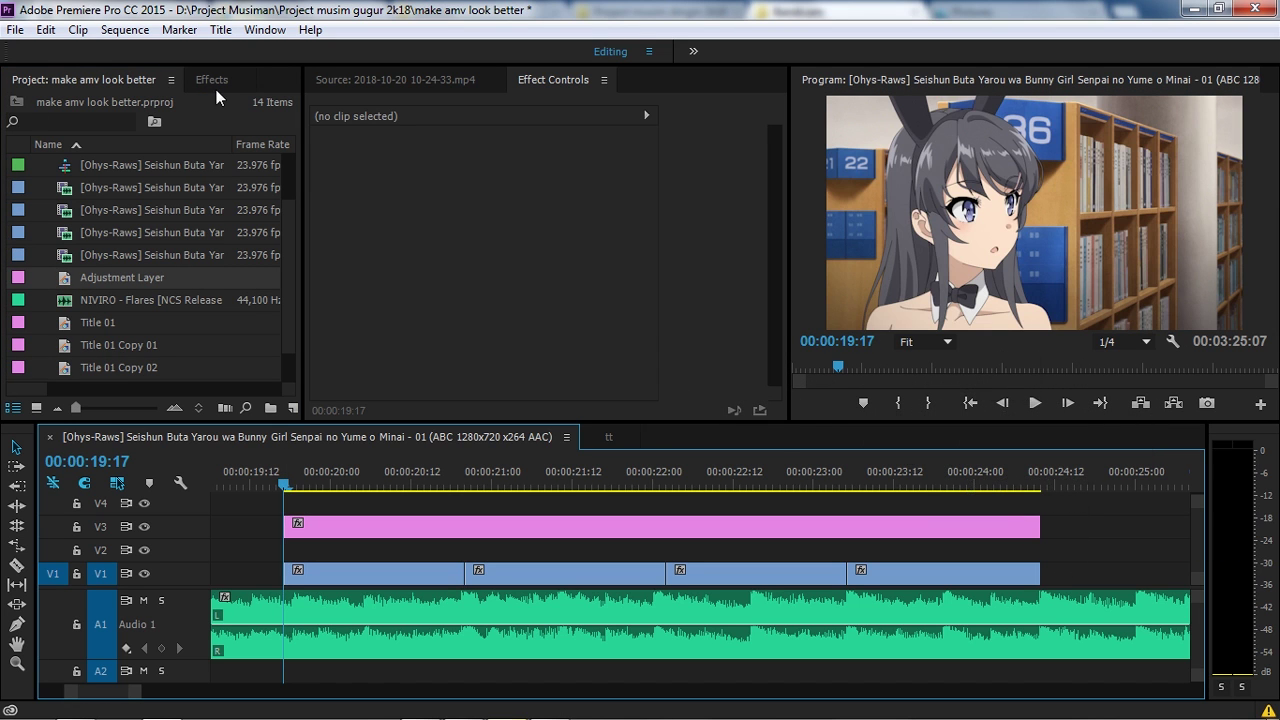
Search the effects for "lumet" and apply Lumetri Color to the adjustment layer on V3
{"action": "left_click", "coordinate": [212, 79]}
{"action": "left_click", "coordinate": [192, 104]}
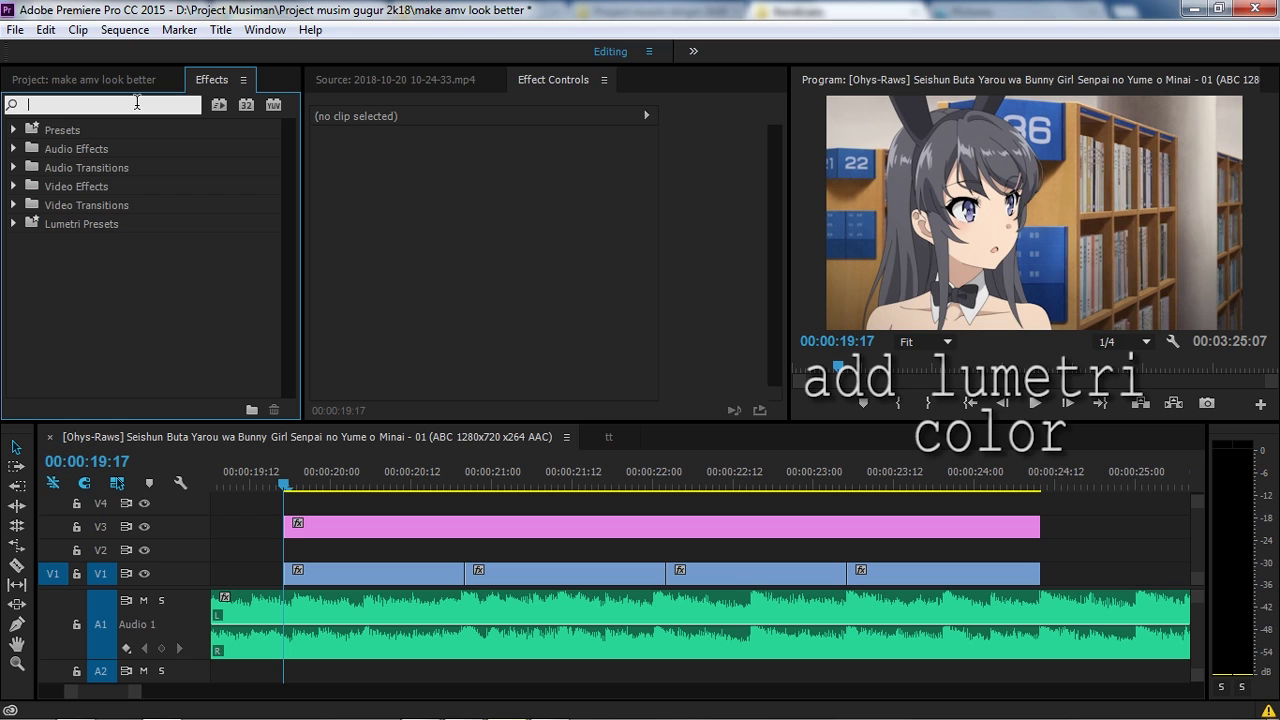
{"action": "type", "text": "lumet"}
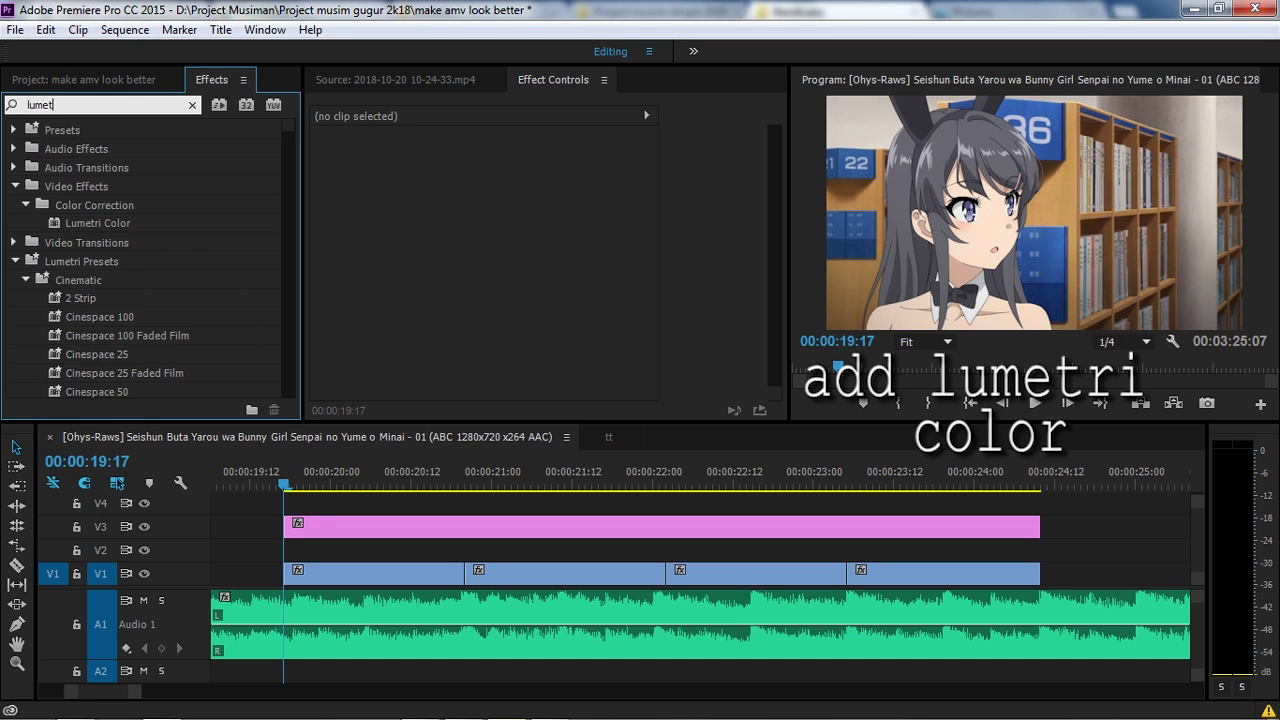
{"action": "left_click_drag", "start_coordinate": [100, 226], "coordinate": [371, 531]}
{"action": "left_click", "coordinate": [318, 482]}
{"action": "mouse_move", "coordinate": [318, 482]}
{"action": "left_mouse_down"}
{"action": "mouse_move", "coordinate": [350, 482]}
{"action": "mouse_move", "coordinate": [311, 483]}
{"action": "left_mouse_up"}
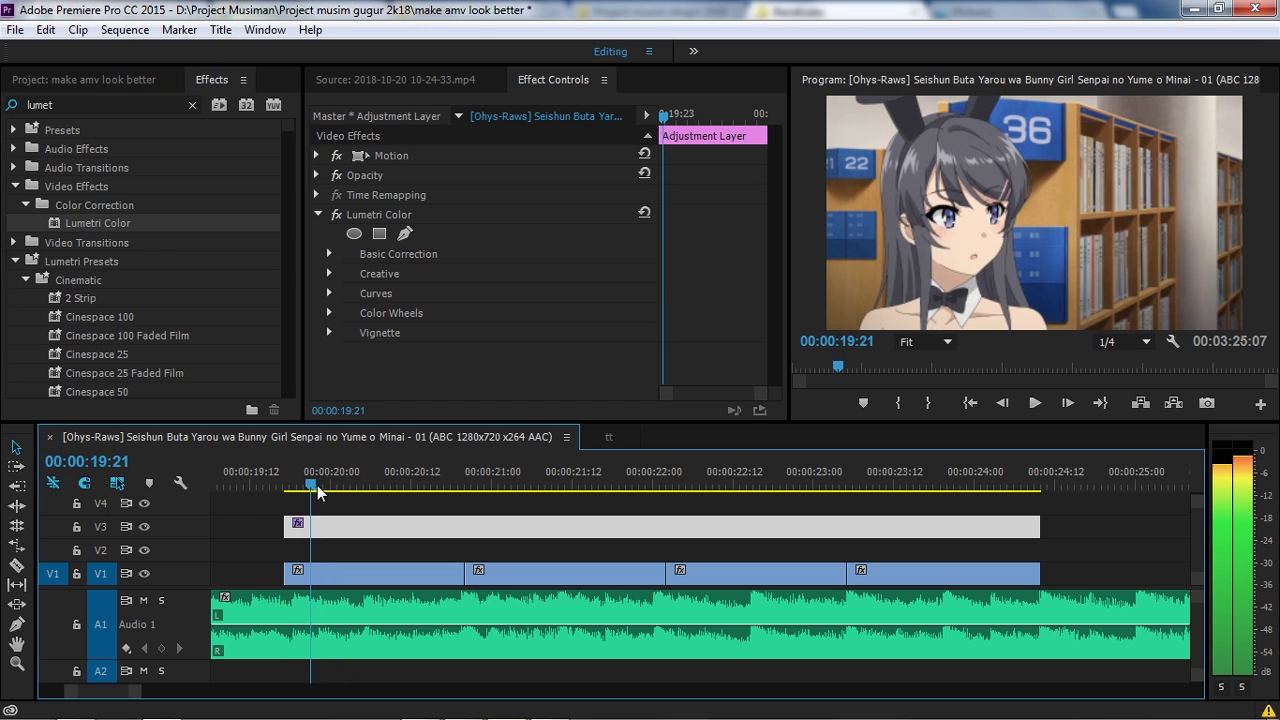
Set Lumetri Basic Correction to Temperature -26, Tint 21, Contrast 5, Highlights -35, Shadows -22, Whites 33 and Blacks -21
{"action": "left_click", "coordinate": [329, 253]}
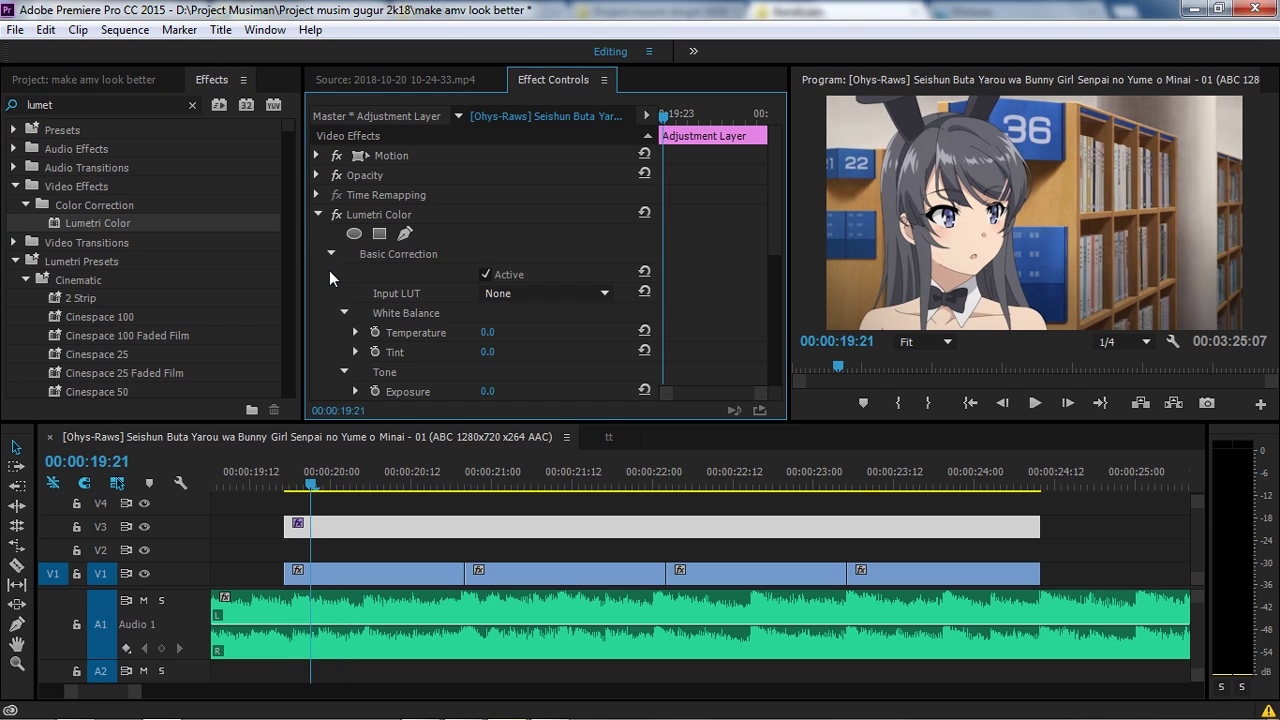
{"action": "scroll", "coordinate": [329, 270], "scroll_direction": "down", "scroll_amount": 3}
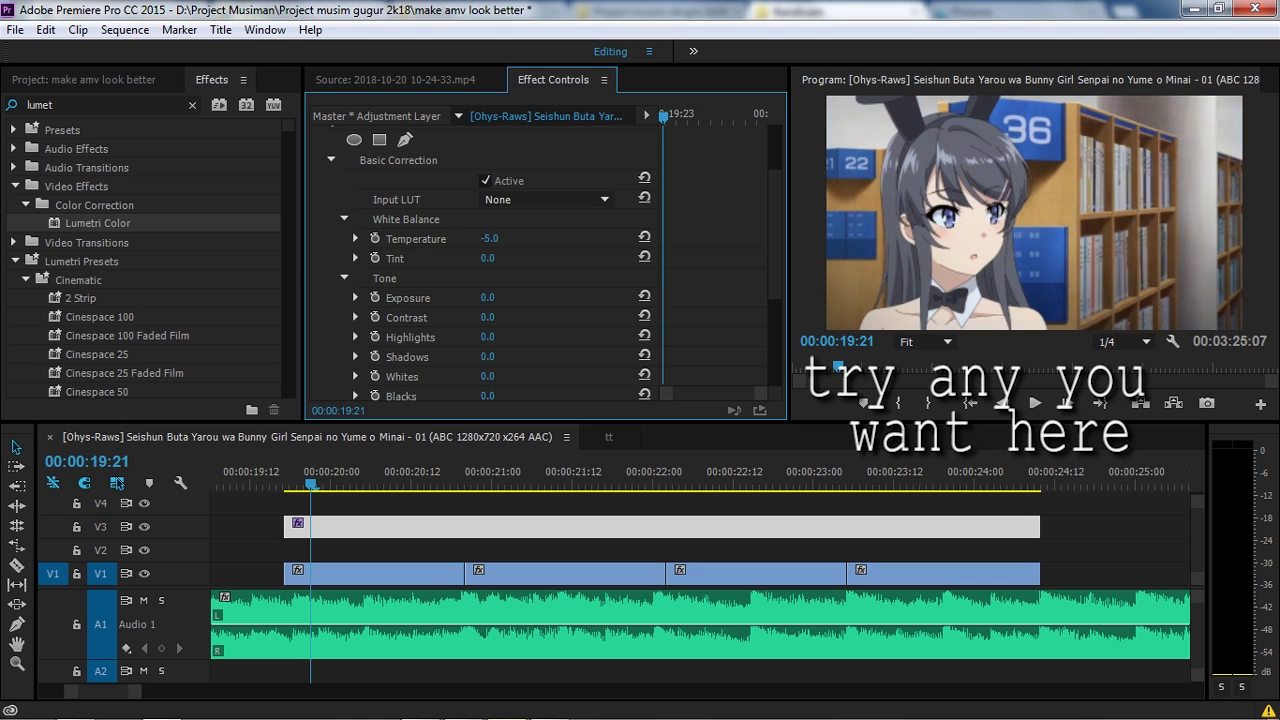
{"action": "left_click_drag", "start_coordinate": [511, 239], "coordinate": [452, 243]}
{"action": "scroll", "coordinate": [494, 240], "scroll_direction": "down", "scroll_amount": 3}
{"action": "left_click", "coordinate": [644, 222]}
{"action": "scroll", "coordinate": [558, 335], "scroll_direction": "down", "scroll_amount": 1}
{"action": "mouse_move", "coordinate": [488, 263]}
{"action": "left_mouse_down"}
{"action": "mouse_move", "coordinate": [552, 263]}
{"action": "mouse_move", "coordinate": [466, 263]}
{"action": "left_mouse_up"}
{"action": "left_click_drag", "start_coordinate": [488, 283], "coordinate": [467, 302]}
{"action": "scroll", "coordinate": [480, 302], "scroll_direction": "up", "scroll_amount": 3}
Play back the color-graded clips from the start of the adjustment layer
{"action": "left_click_drag", "start_coordinate": [310, 483], "coordinate": [281, 480]}
{"action": "key", "text": "space"}
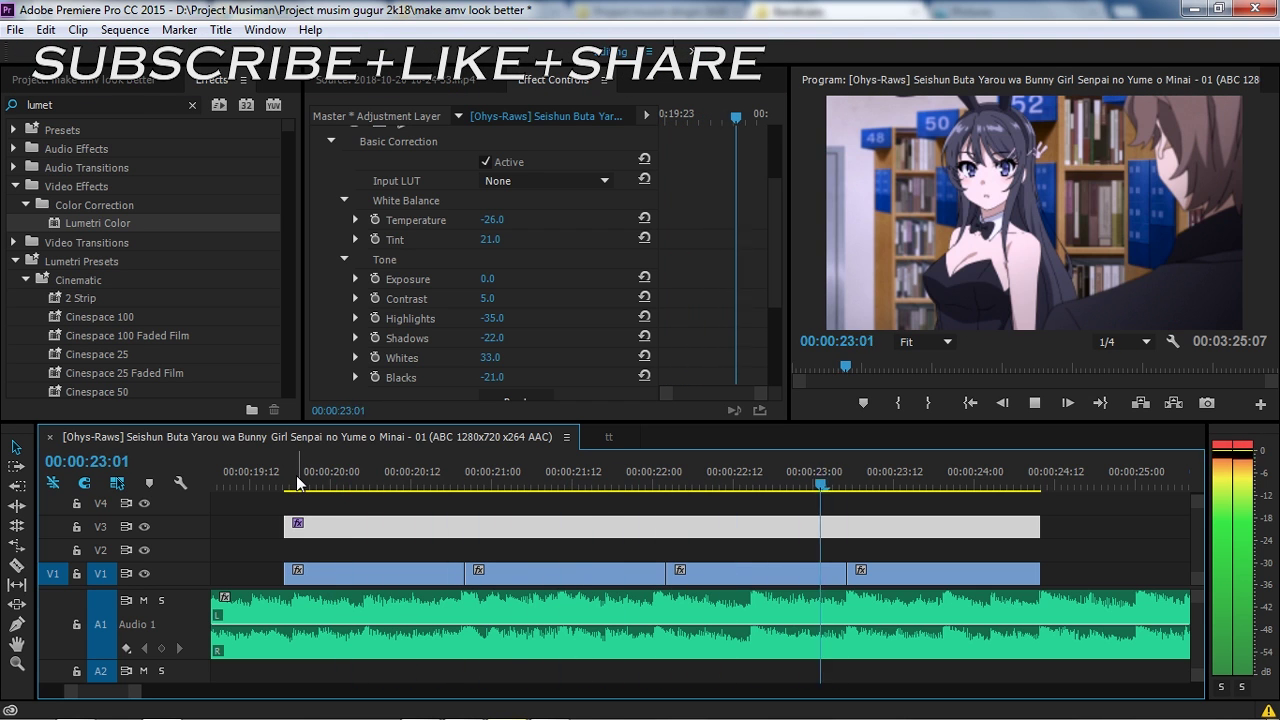
{"action": "left_click", "coordinate": [297, 484]}
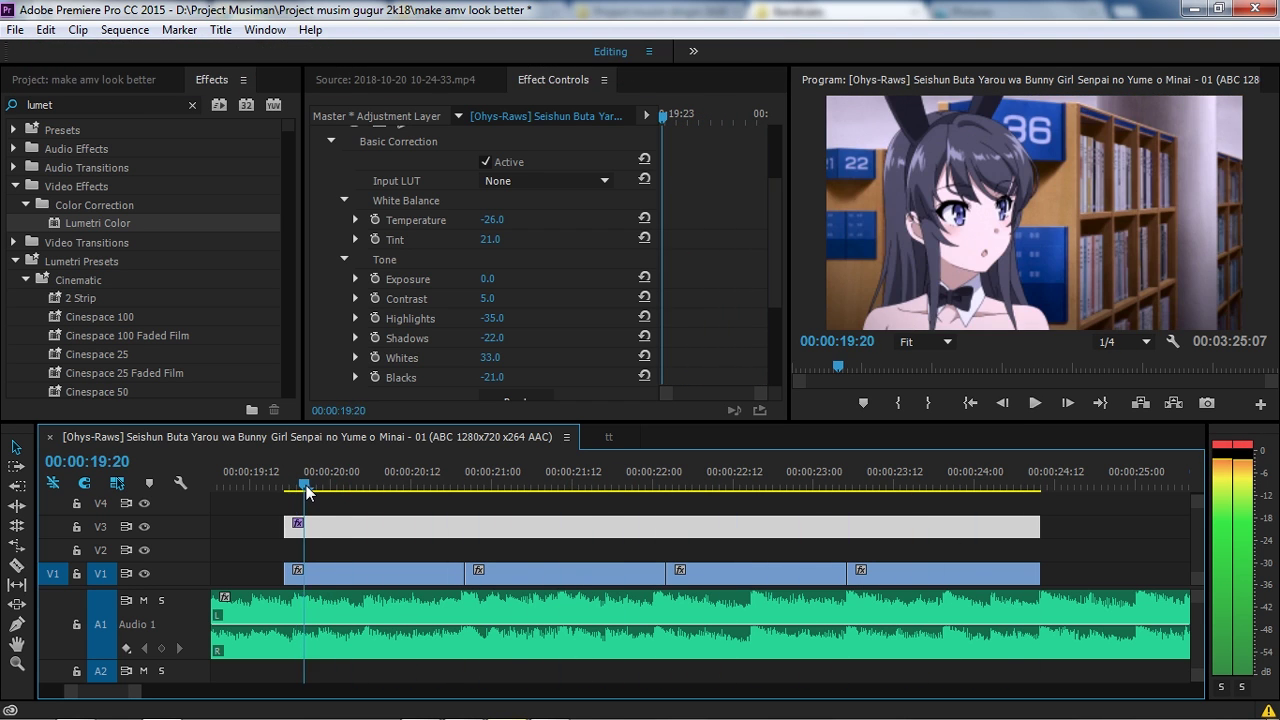
Toggle the visibility of track V3 to compare the footage with and without the color grade
{"action": "left_click", "coordinate": [143, 527]}
{"action": "left_click", "coordinate": [143, 527]}
{"action": "left_click", "coordinate": [143, 527]}
{"action": "left_click", "coordinate": [143, 527]}
{"action": "left_click", "coordinate": [143, 527]}
{"action": "left_click", "coordinate": [143, 527]}
{"action": "left_click_drag", "start_coordinate": [305, 484], "coordinate": [345, 487]}
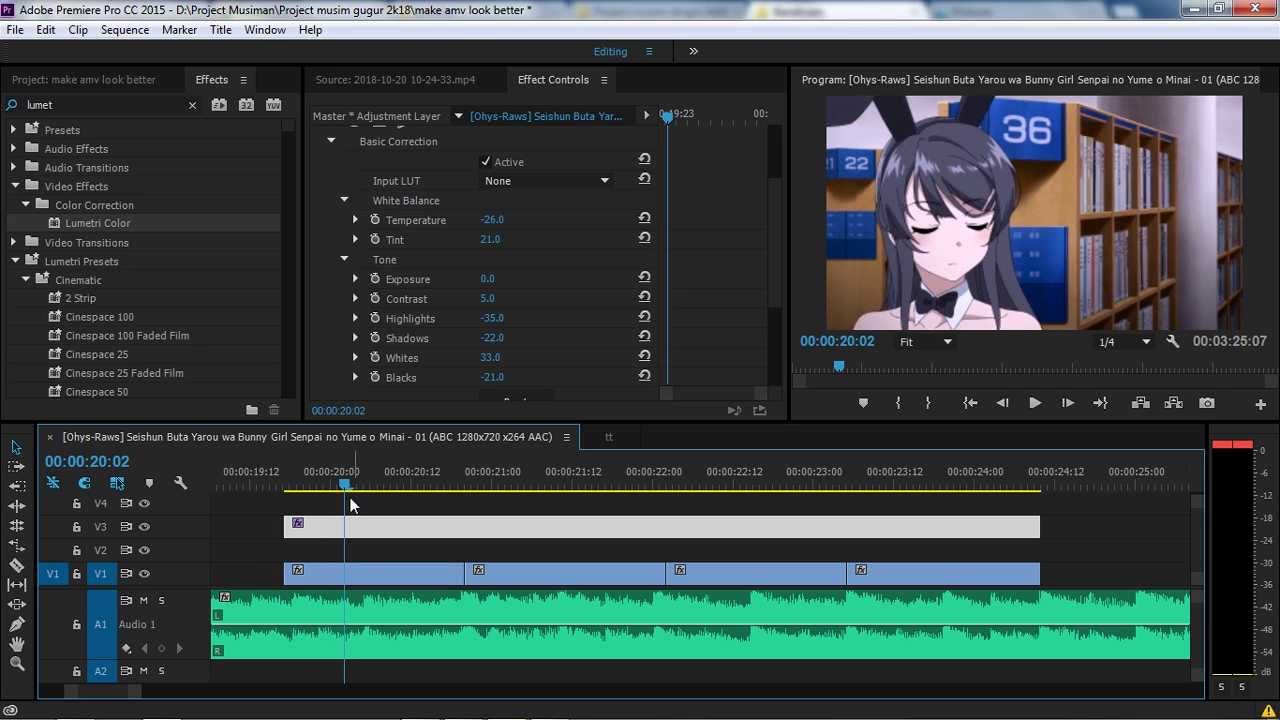
Keyframe the first V1 clip's Scale from 100 at its start to 110 at its end and preview the zoom
{"action": "left_click", "coordinate": [356, 572]}
{"action": "left_click_drag", "start_coordinate": [692, 117], "coordinate": [643, 120]}
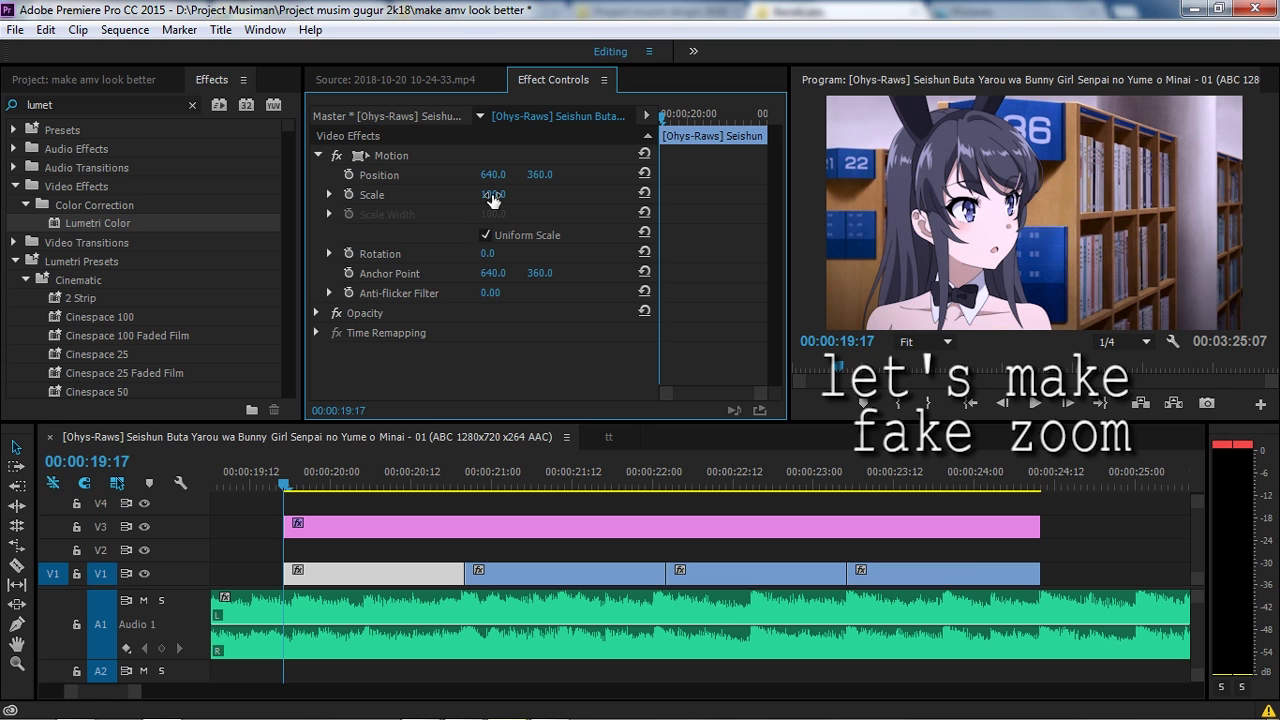
{"action": "left_click", "coordinate": [348, 194]}
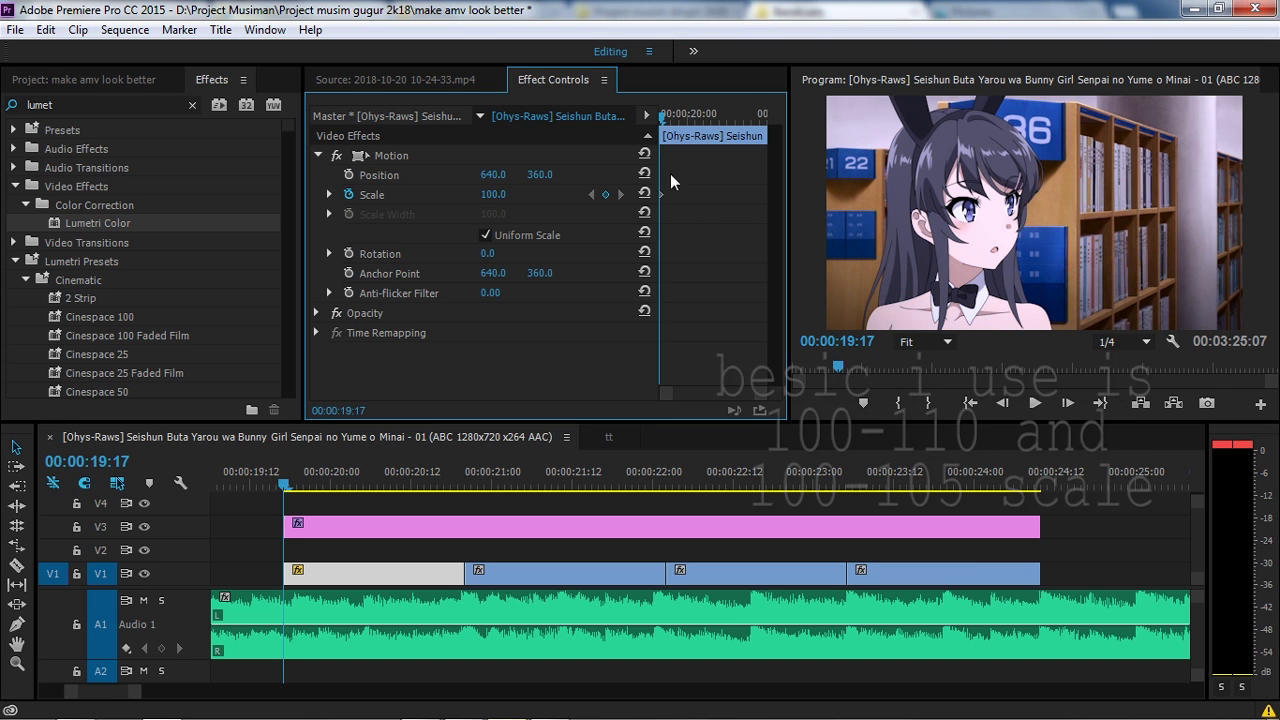
{"action": "left_click", "coordinate": [691, 117]}
{"action": "left_click", "coordinate": [514, 194]}
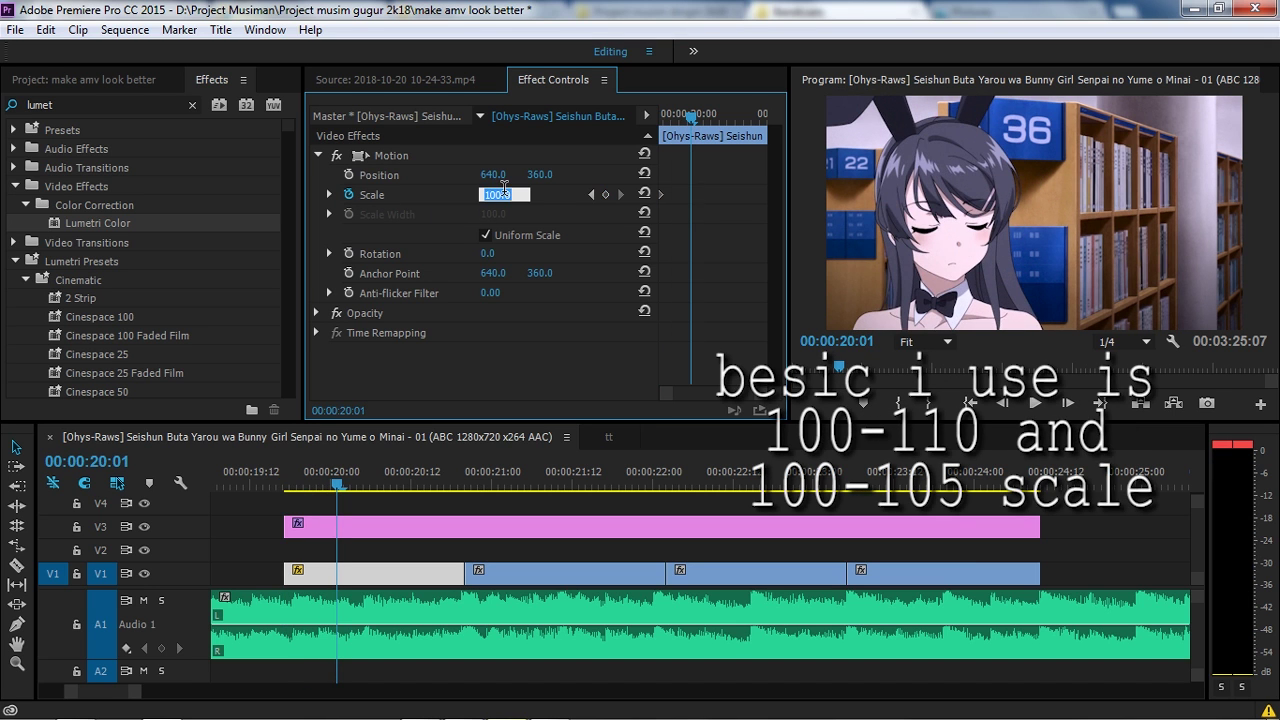
{"action": "type", "text": "110"}
{"action": "key", "text": "Return"}
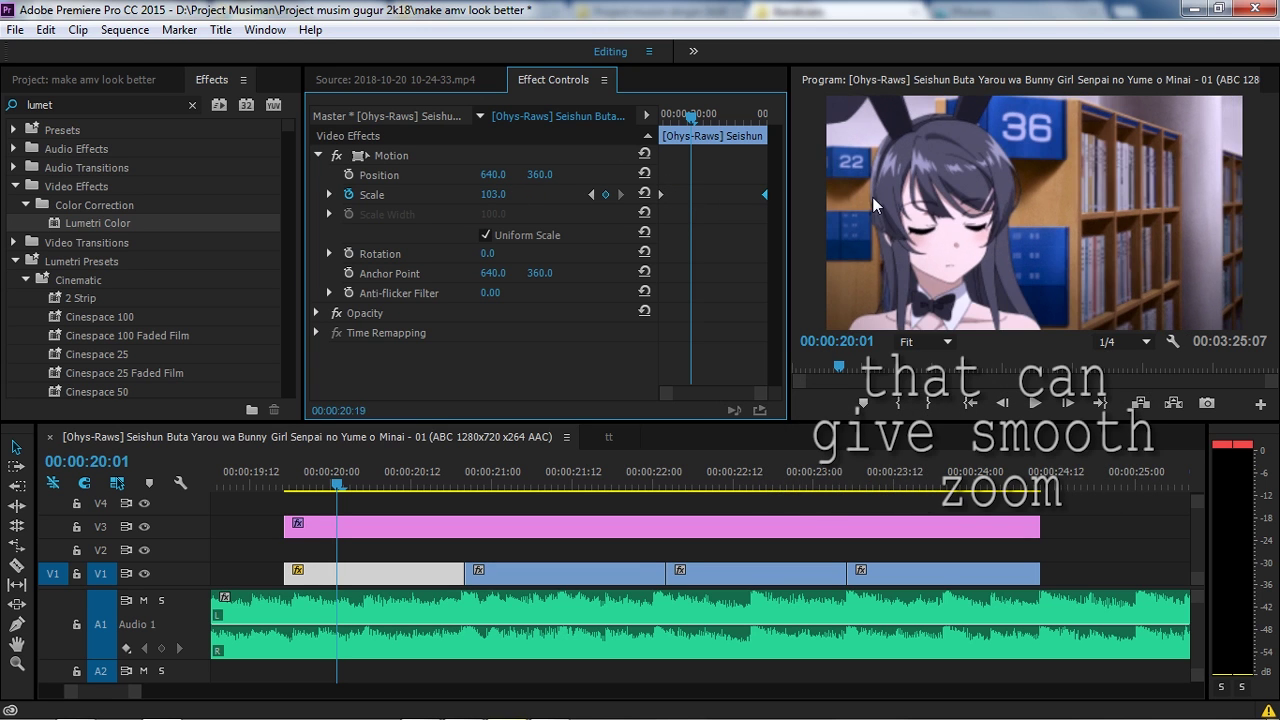
{"action": "left_click", "coordinate": [268, 476]}
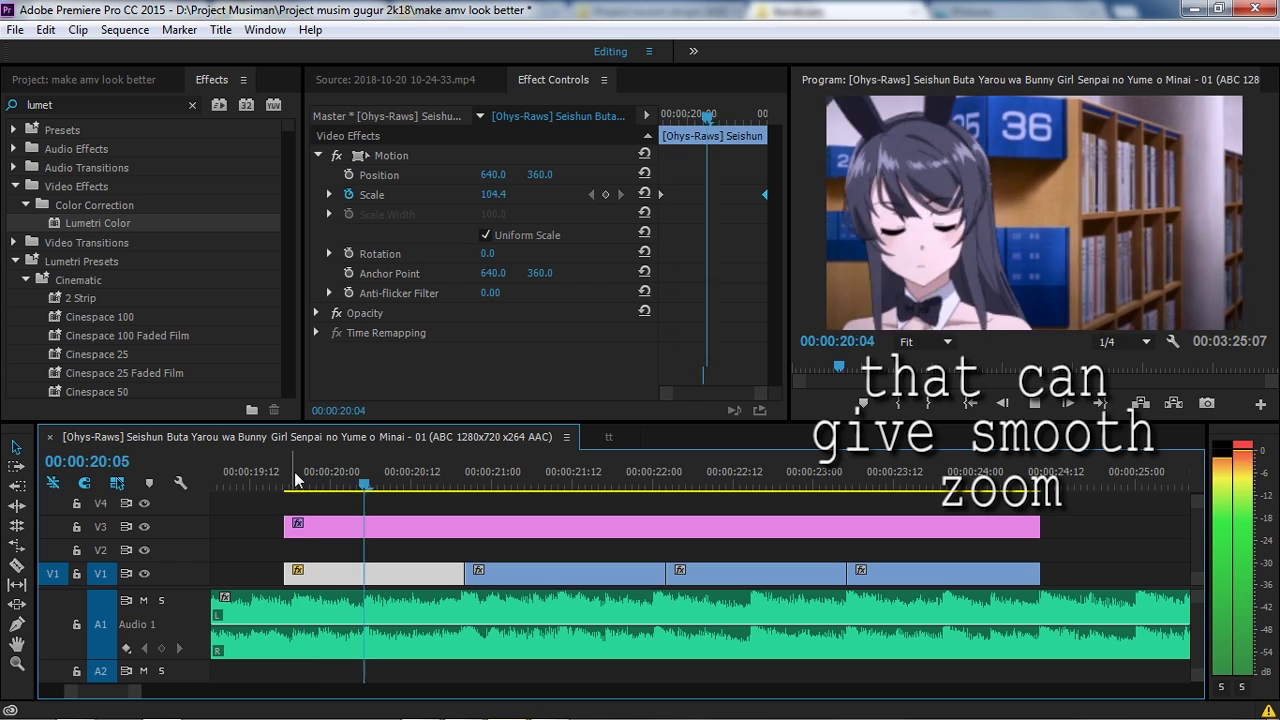
{"action": "left_click_drag", "start_coordinate": [305, 472], "coordinate": [284, 478]}
Save the first clip's Motion settings as a Scale-type preset named "zoom in 100-110"
{"action": "left_click", "coordinate": [391, 155]}
{"action": "right_click", "coordinate": [391, 155]}
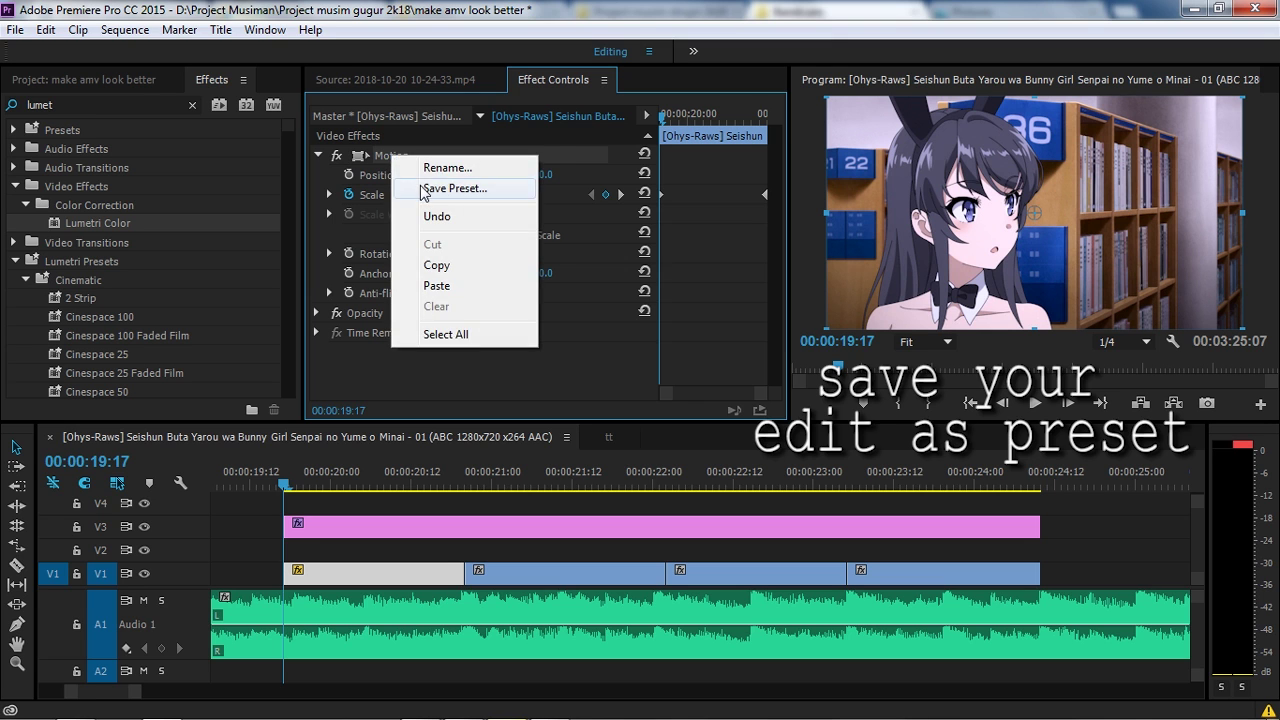
{"action": "left_click", "coordinate": [421, 187]}
{"action": "type", "text": "zo"}
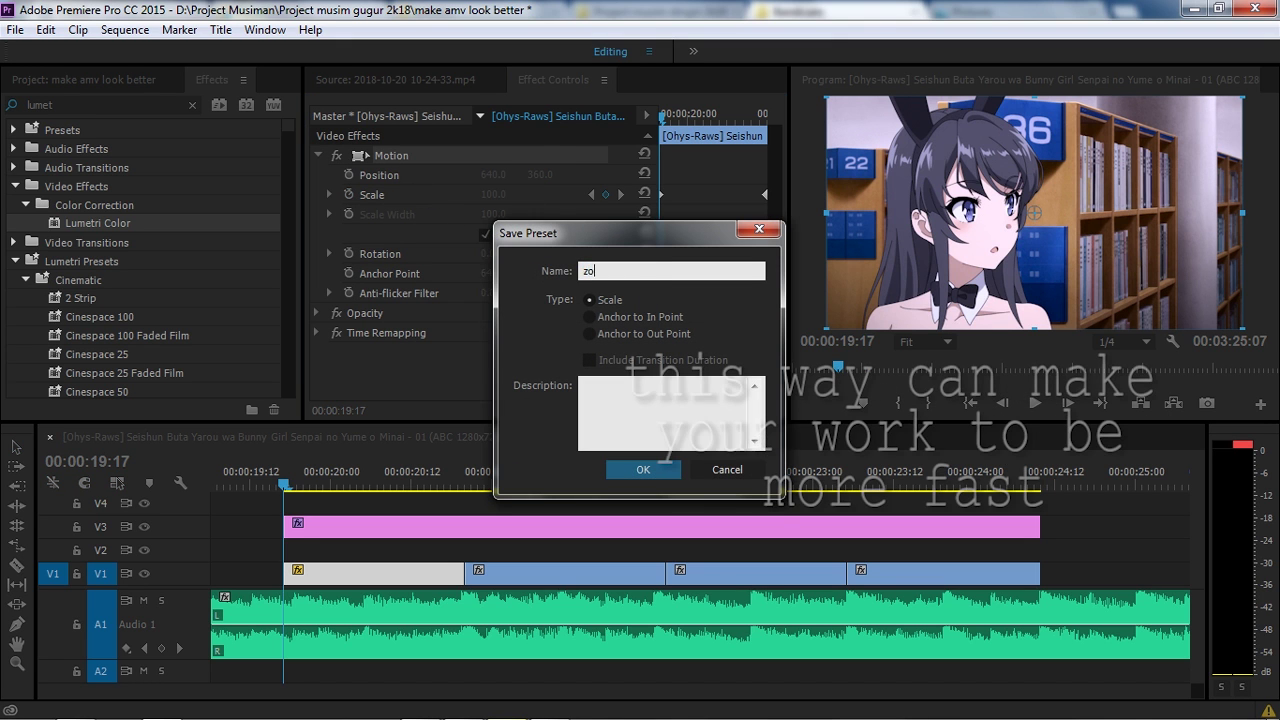
{"action": "type", "text": "om in "}
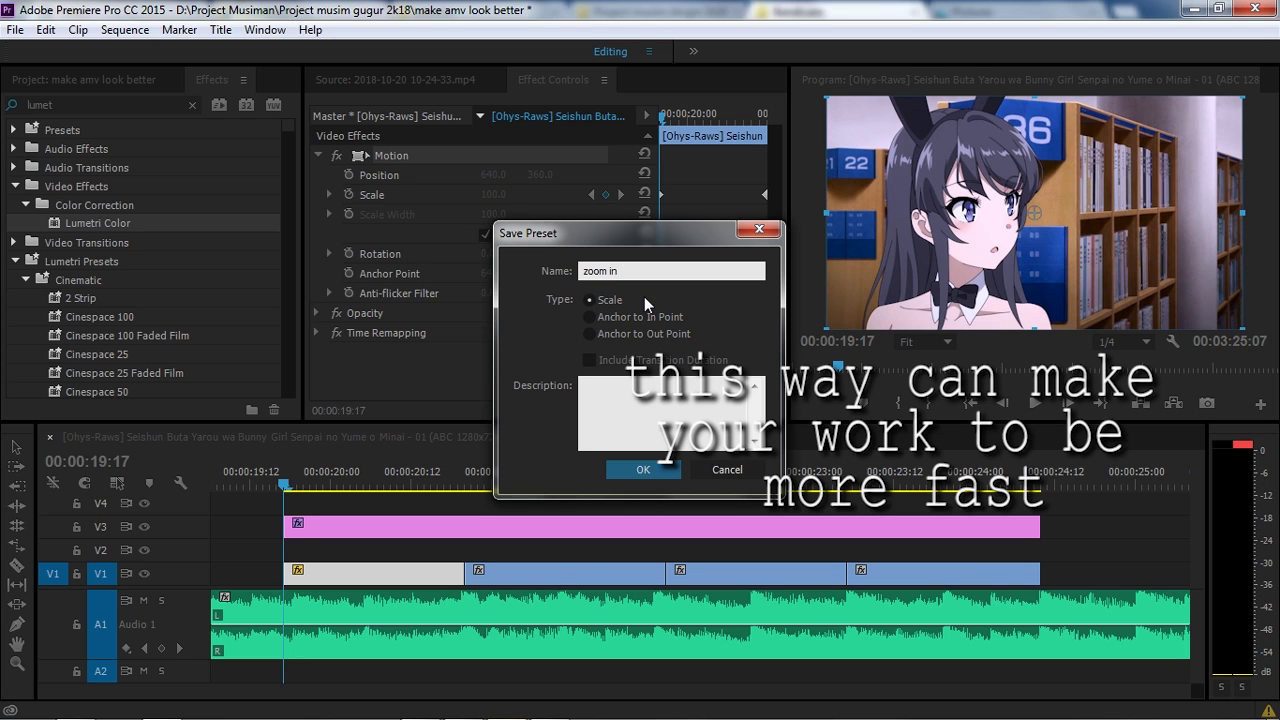
{"action": "type", "text": "1"}
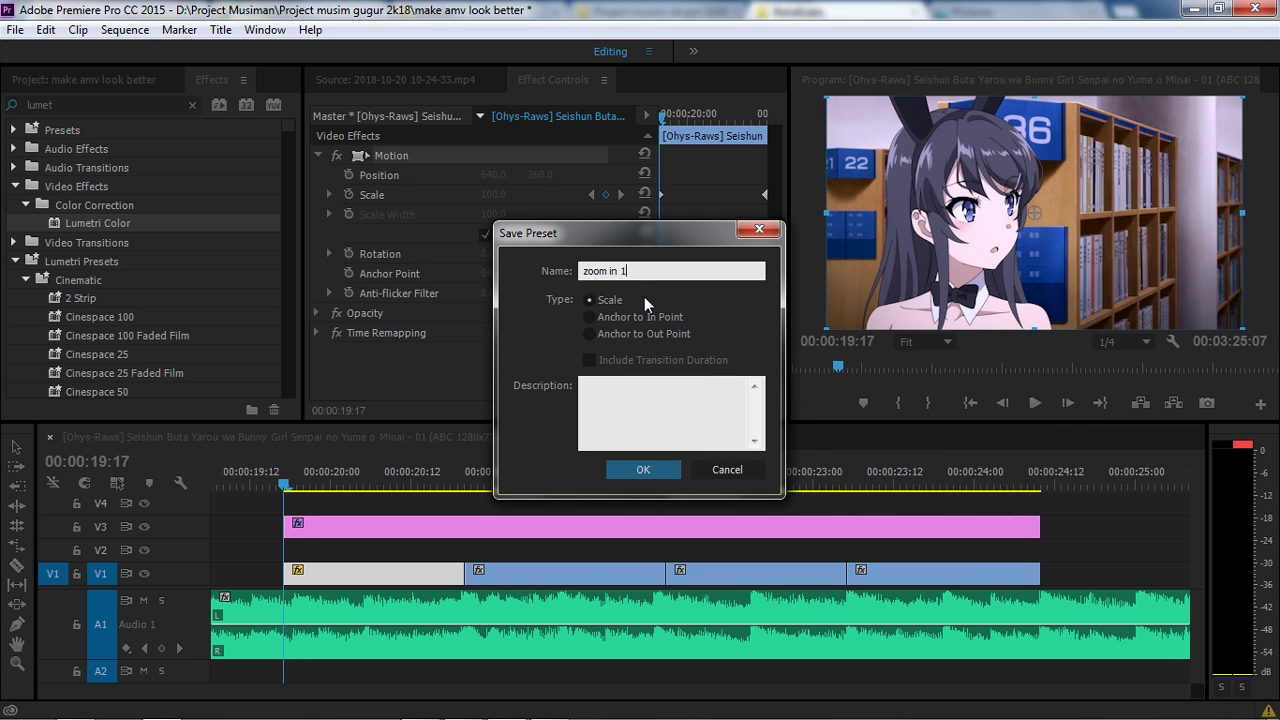
{"action": "type", "text": "00-110"}
{"action": "left_click", "coordinate": [640, 470]}
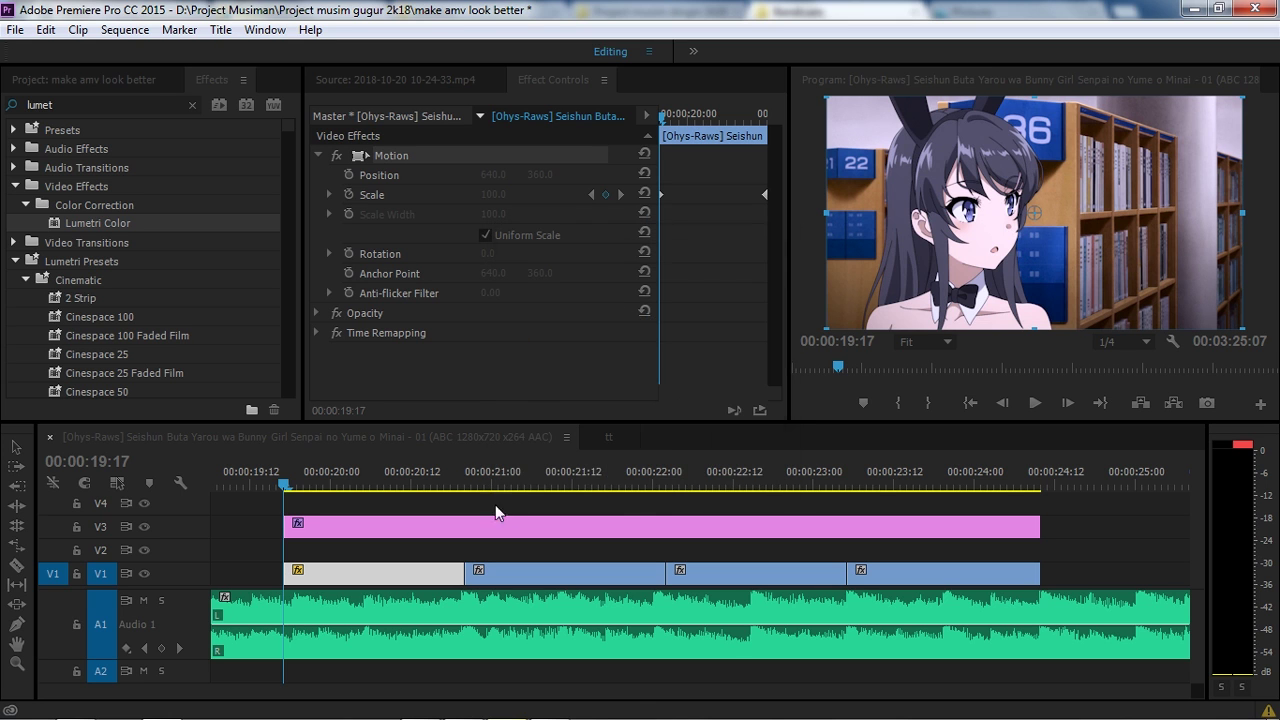
Clear the effects search and expand the Presets folder to find the zoom in 100-110 preset
{"action": "left_click", "coordinate": [73, 165]}
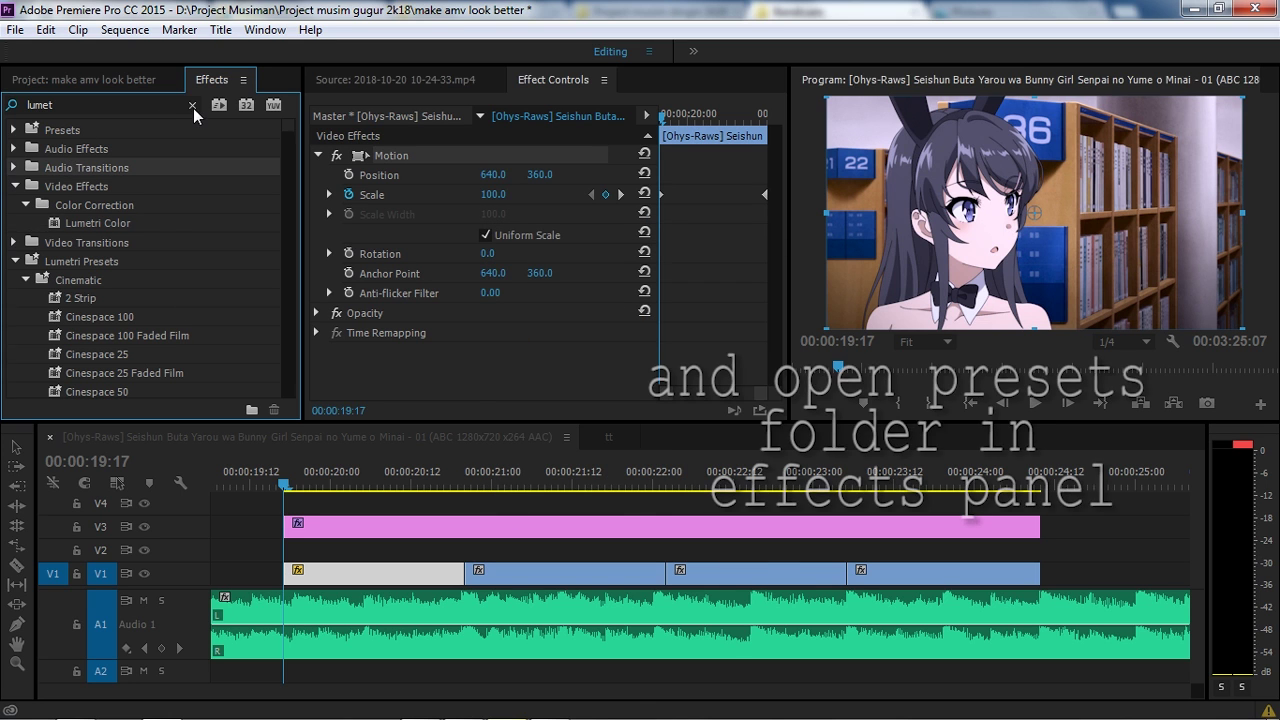
{"action": "left_click", "coordinate": [192, 105]}
{"action": "left_click", "coordinate": [13, 130]}
{"action": "scroll", "coordinate": [40, 279], "scroll_direction": "down", "scroll_amount": 2}
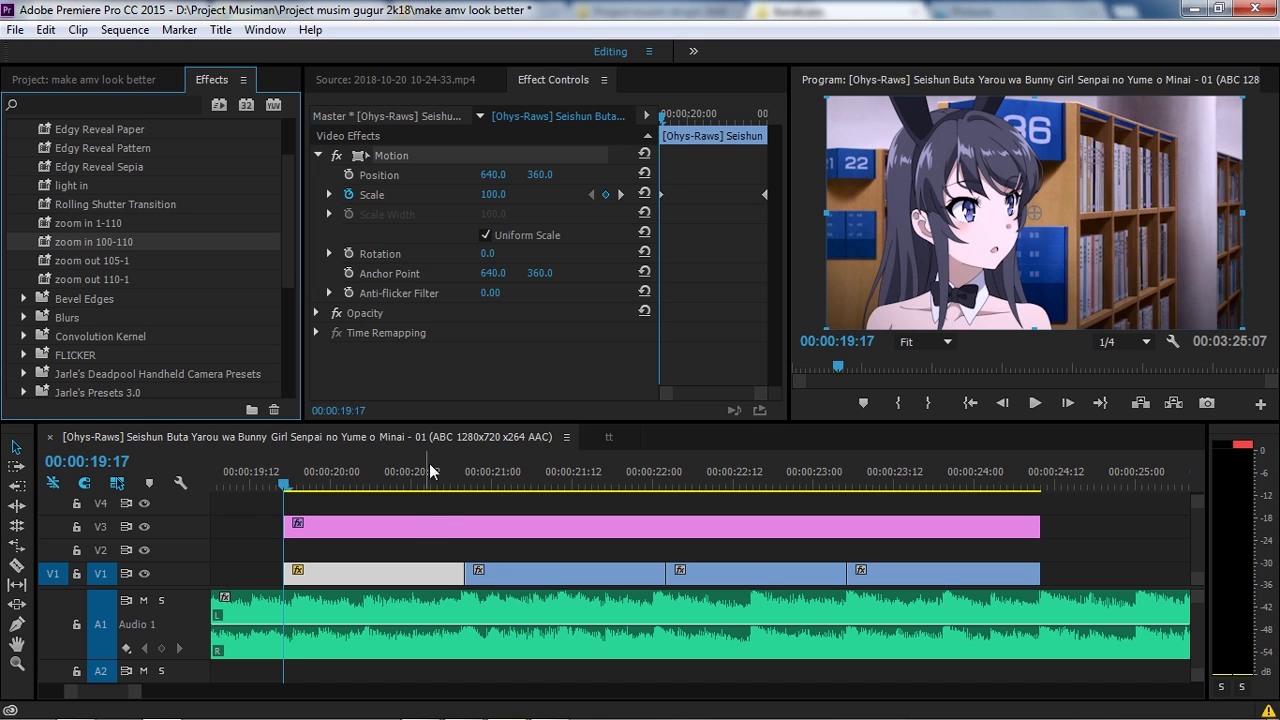
Play the zoom on the first clip and the start of the second clip
{"action": "left_click_drag", "start_coordinate": [432, 472], "coordinate": [372, 484]}
{"action": "key", "text": "space"}
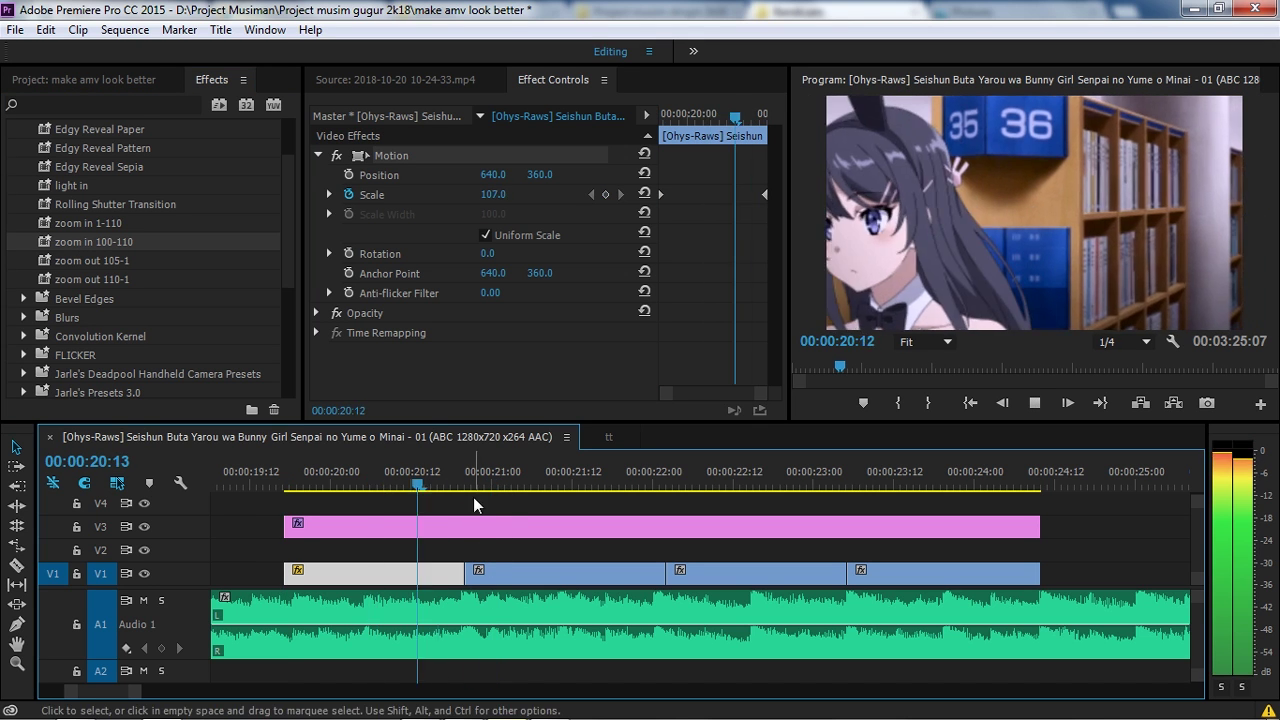
{"action": "left_click", "coordinate": [480, 500]}
{"action": "left_click", "coordinate": [466, 487]}
{"action": "key", "text": "space"}
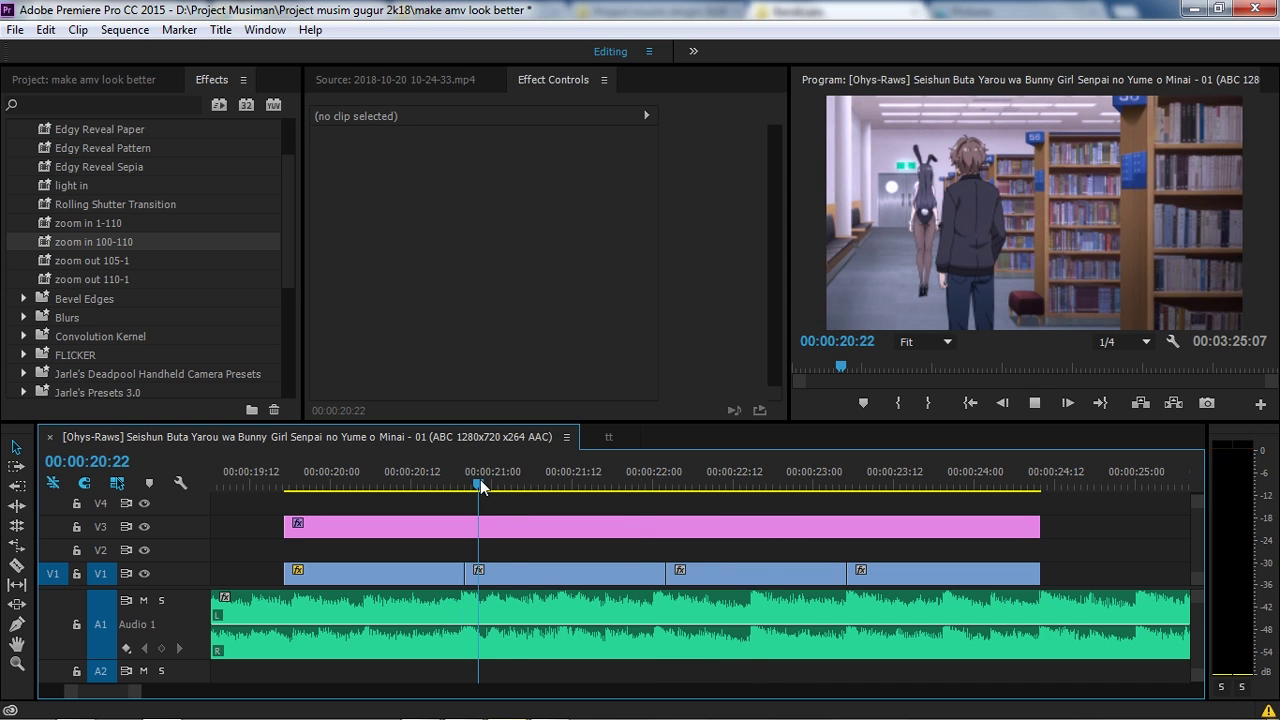
{"action": "left_click", "coordinate": [497, 481]}
Apply the zoom in 100-110 preset to the second, third and fourth clips on V1
{"action": "left_click_drag", "start_coordinate": [41, 240], "coordinate": [491, 564]}
{"action": "left_click", "coordinate": [444, 470]}
{"action": "key", "text": "space"}
{"action": "left_click", "coordinate": [539, 484]}
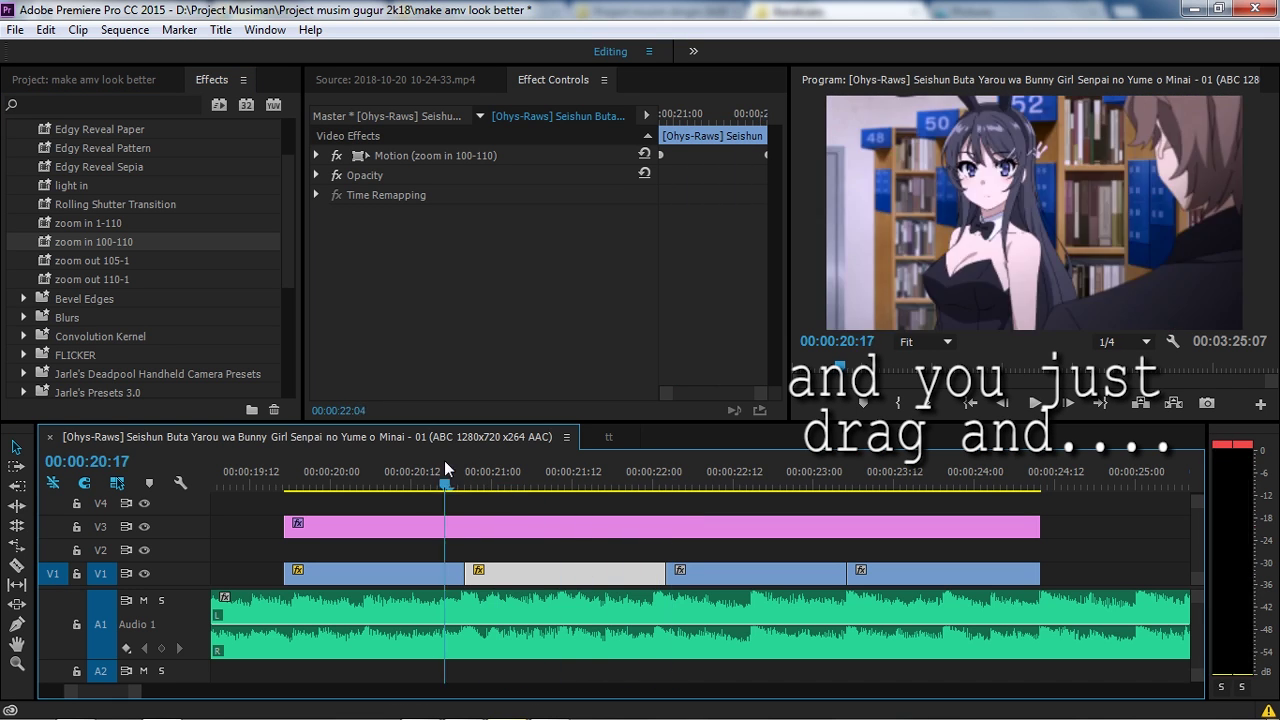
{"action": "left_click_drag", "start_coordinate": [56, 243], "coordinate": [692, 568]}
{"action": "left_click_drag", "start_coordinate": [46, 242], "coordinate": [880, 573]}
Play back the V1 clips from the beginning to check the applied zooms
{"action": "left_click", "coordinate": [277, 473]}
{"action": "key", "text": "space"}
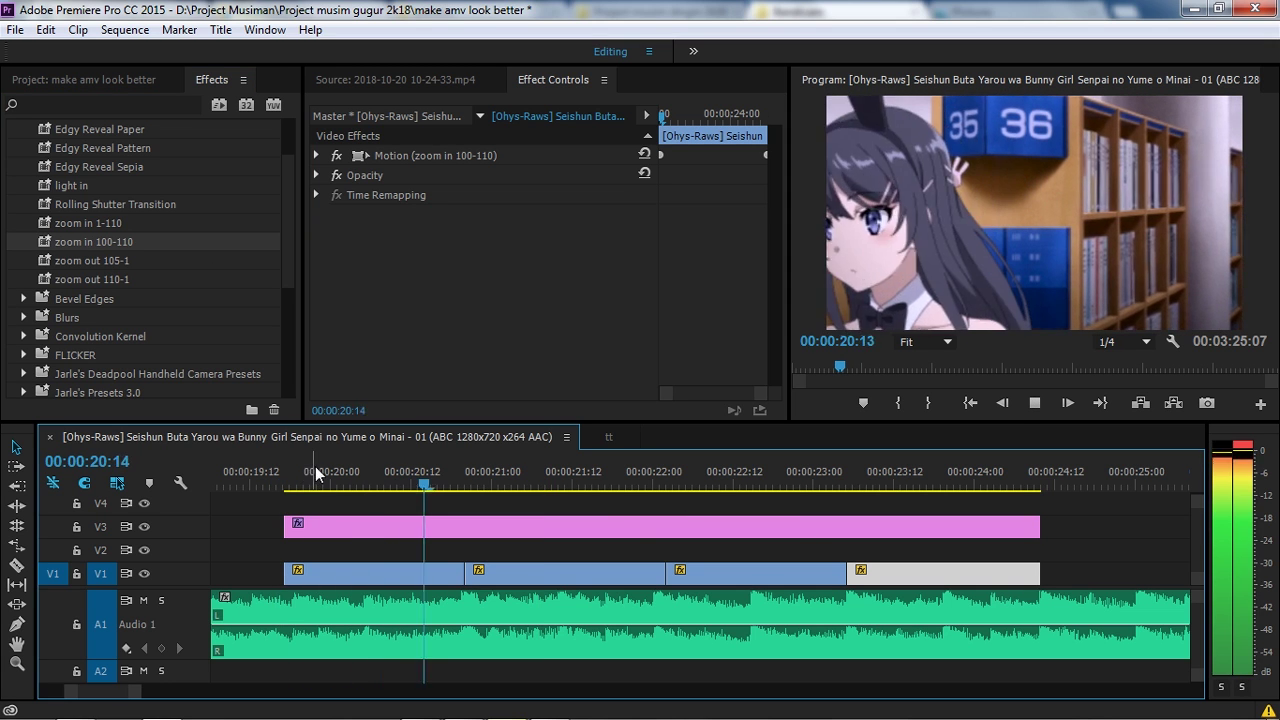
{"action": "left_click", "coordinate": [344, 474]}
Remove the effects from the first V1 clip, clearing its Motion keyframes
{"action": "left_click", "coordinate": [357, 573]}
{"action": "right_click", "coordinate": [356, 574]}
{"action": "left_click", "coordinate": [432, 520]}
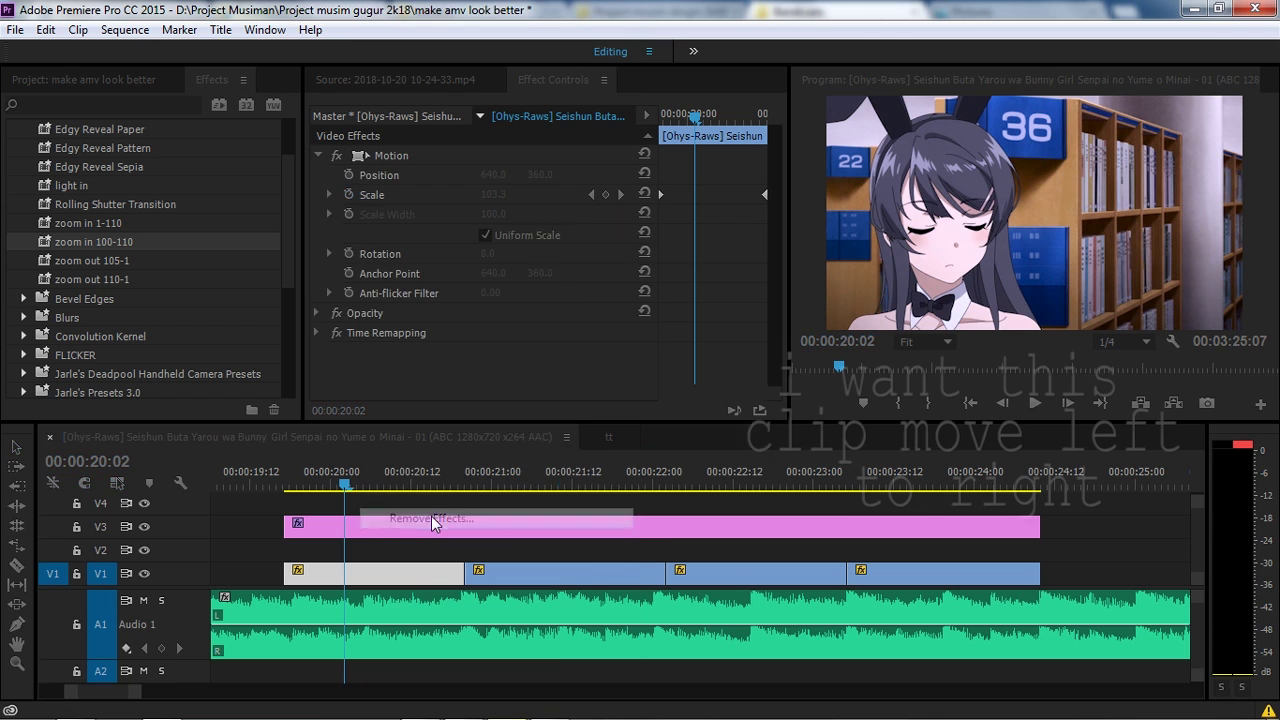
{"action": "key", "text": "Return"}
{"action": "left_click", "coordinate": [367, 551]}
{"action": "left_click", "coordinate": [368, 567]}
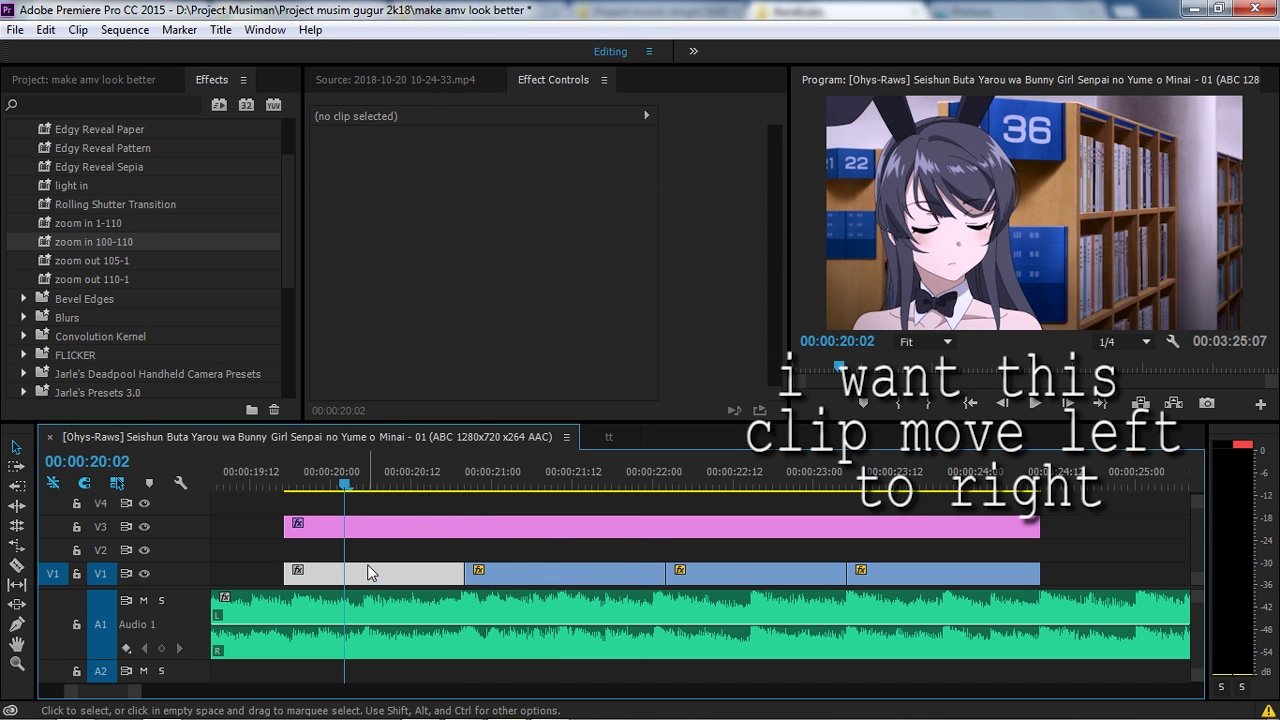
Select the first V1 clip and play it without the zoom, stopping at 00:00:20:00
{"action": "left_click", "coordinate": [370, 572]}
{"action": "left_click", "coordinate": [278, 469]}
{"action": "left_click", "coordinate": [318, 470]}
{"action": "key", "text": "space"}
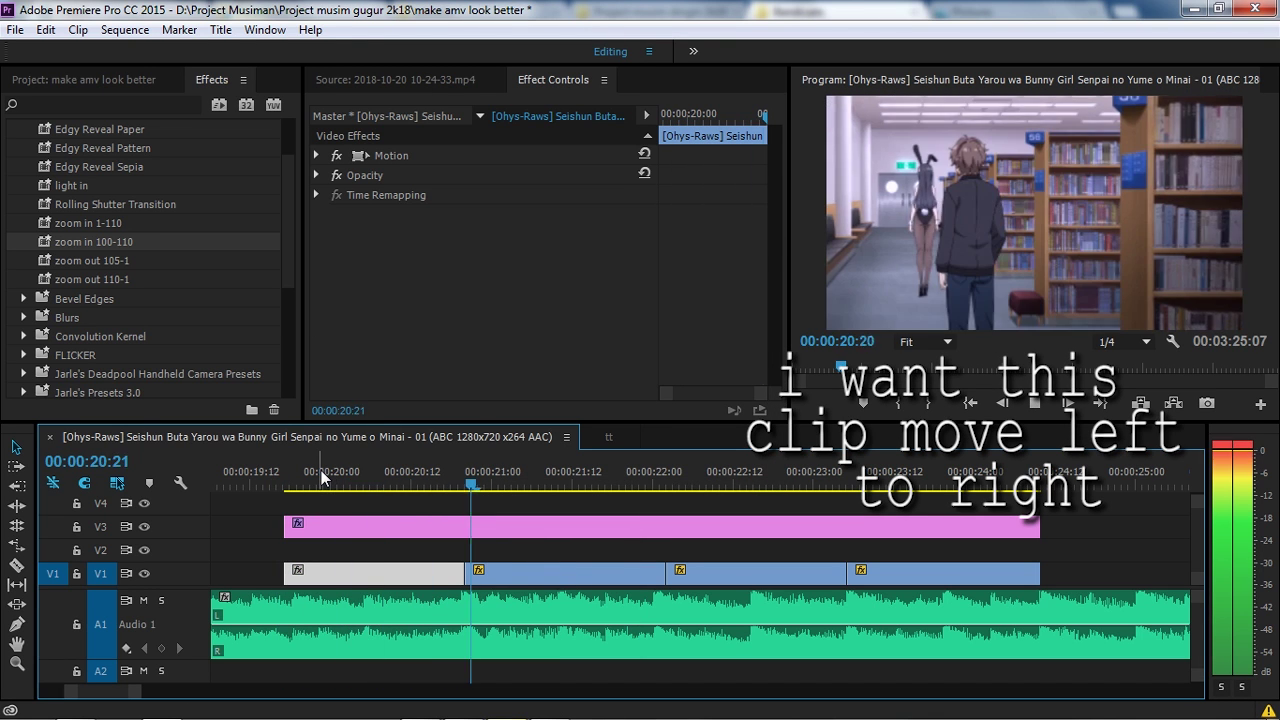
{"action": "left_click", "coordinate": [331, 476]}
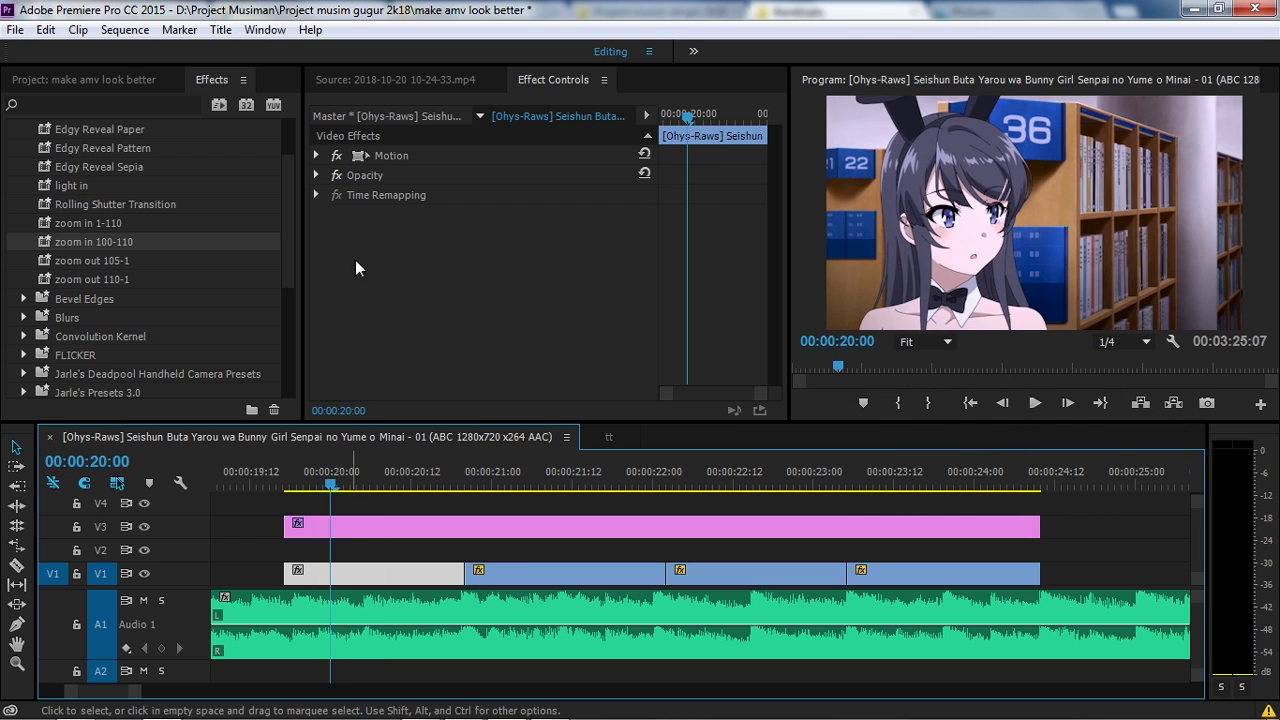
Set the first V1 clip's scale to 110 and keyframe its horizontal position from 697 at the start to 581 at the end
{"action": "left_click", "coordinate": [317, 155]}
{"action": "left_click", "coordinate": [497, 194]}
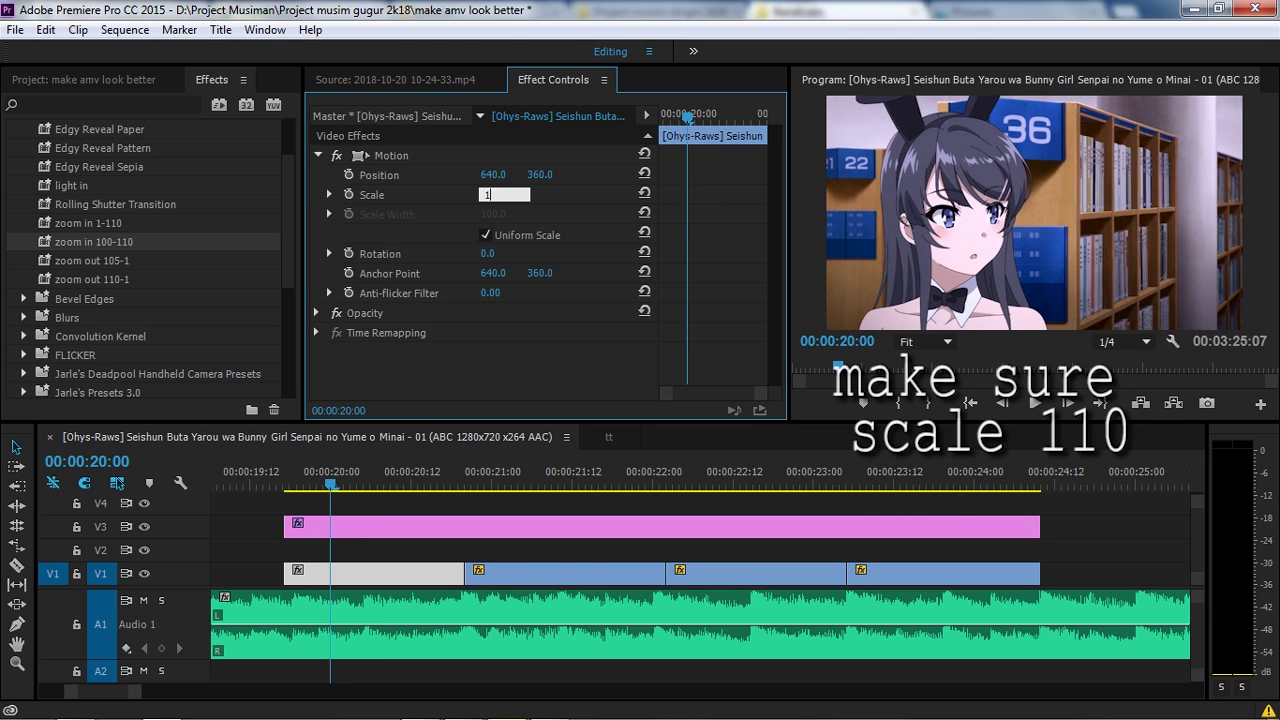
{"action": "key", "text": "Return"}
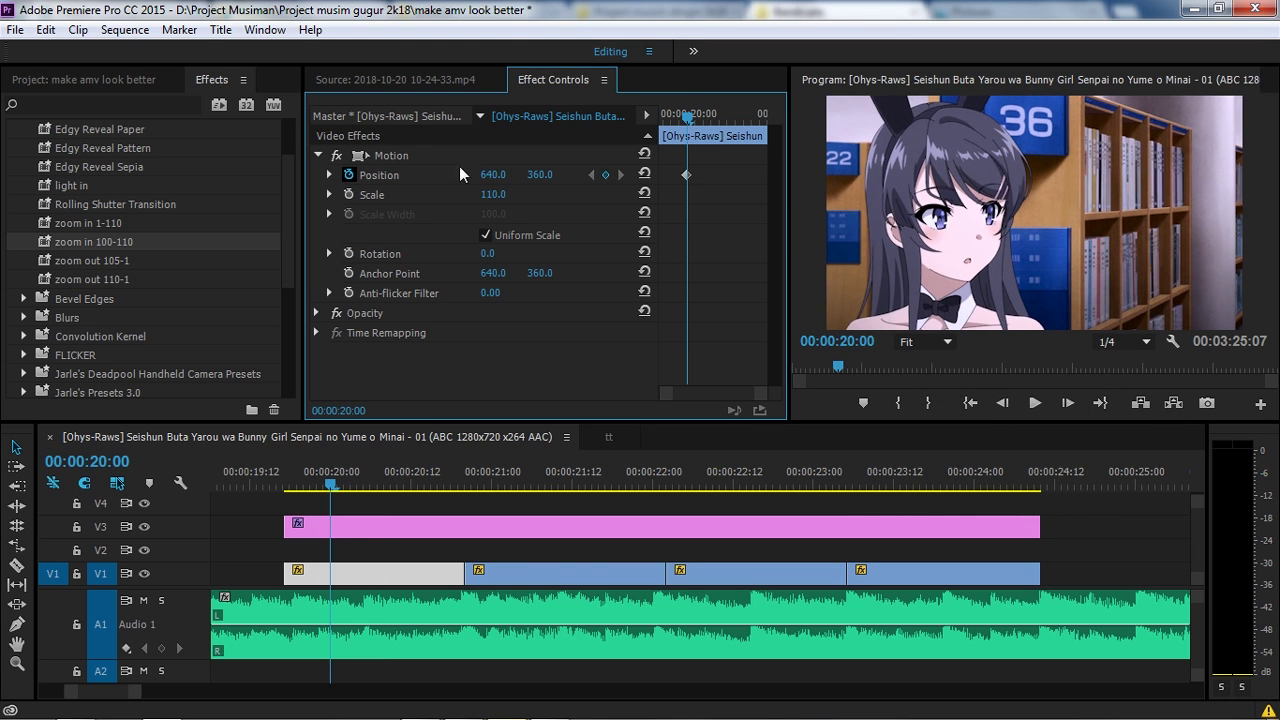
{"action": "left_click_drag", "start_coordinate": [497, 174], "coordinate": [391, 176]}
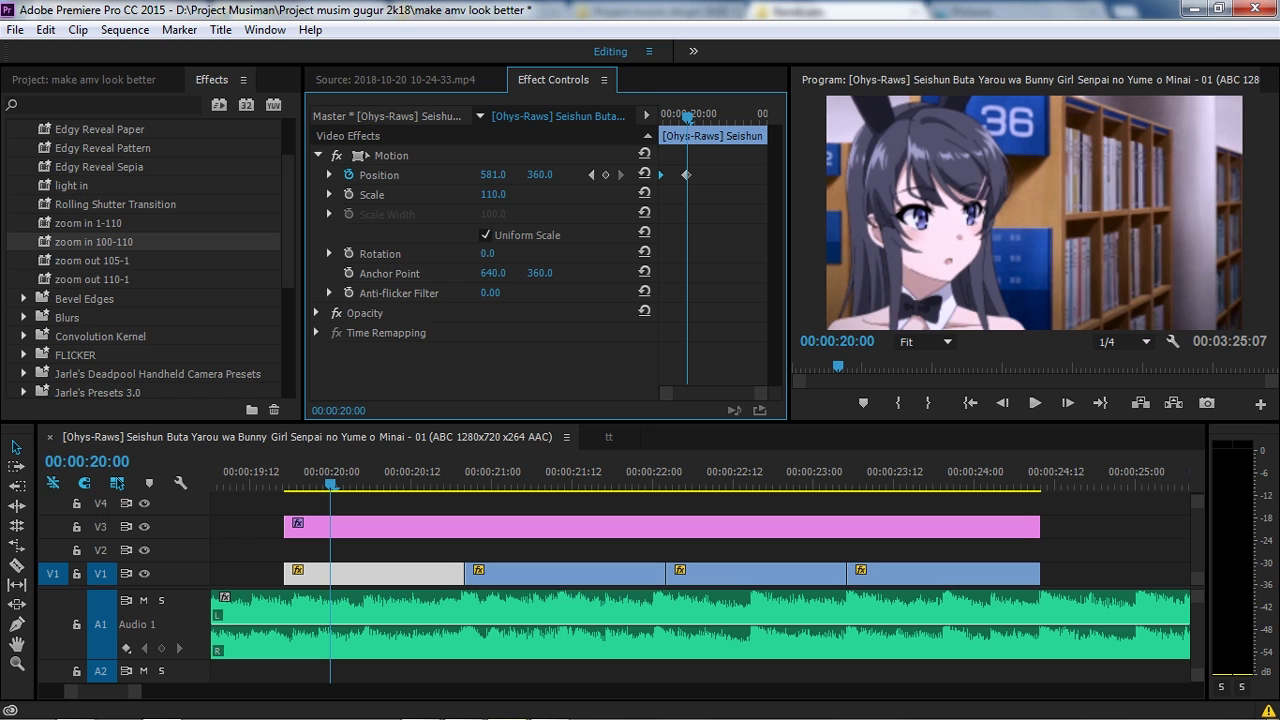
{"action": "left_click_drag", "start_coordinate": [681, 176], "coordinate": [883, 185]}
Play back the V1 clips from before the first one to check the sideways move and the cuts
{"action": "left_click", "coordinate": [298, 477]}
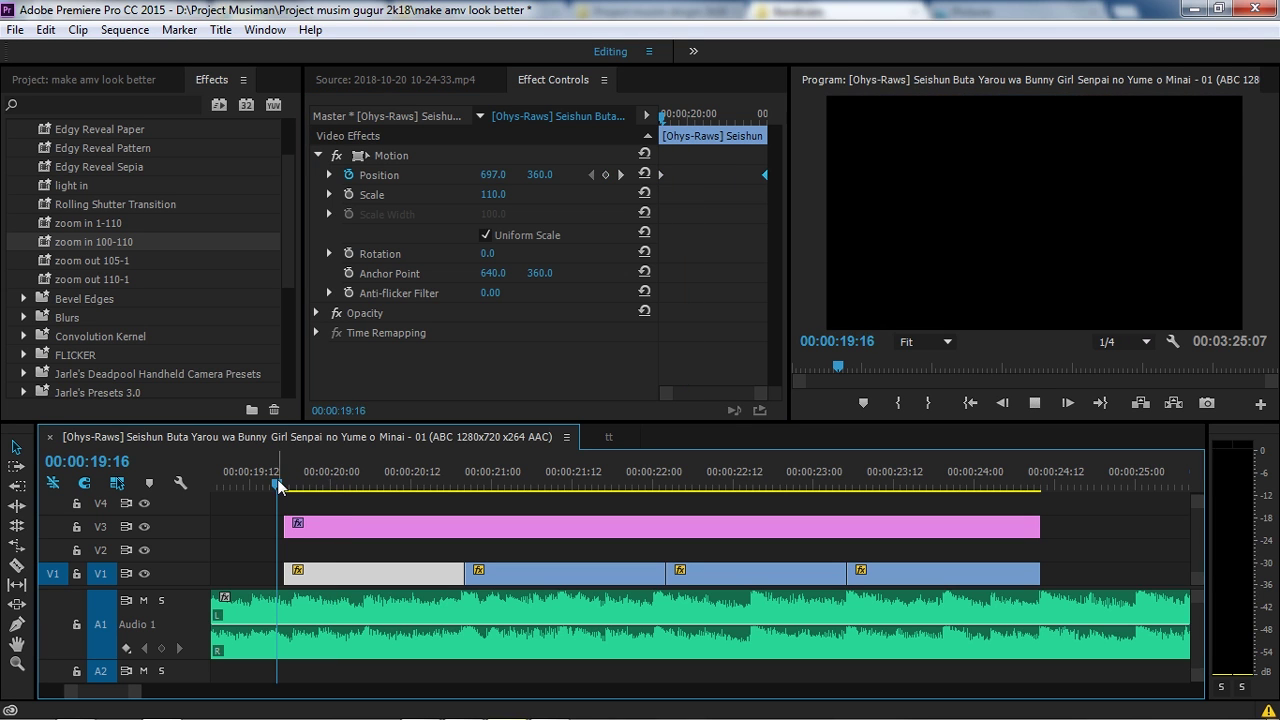
{"action": "key", "text": "space"}
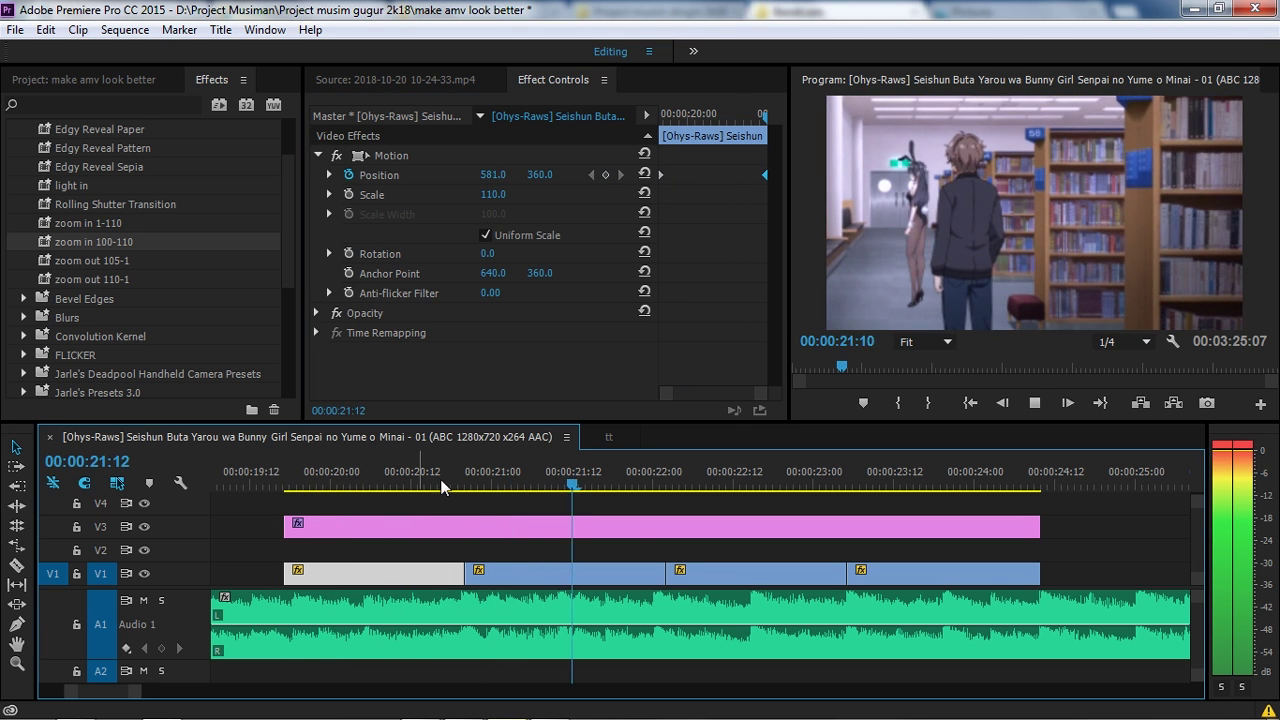
{"action": "key", "text": "space"}
{"action": "left_click", "coordinate": [613, 500]}
{"action": "key", "text": "space"}
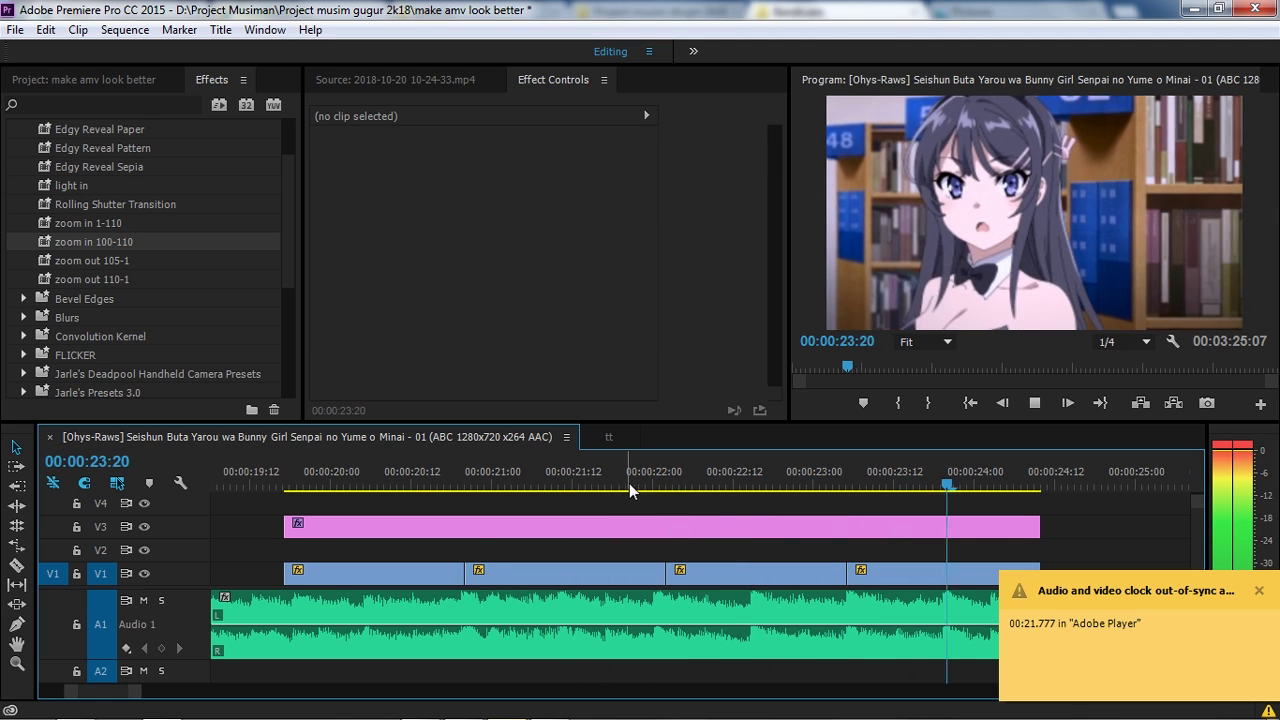
{"action": "left_click", "coordinate": [626, 477]}
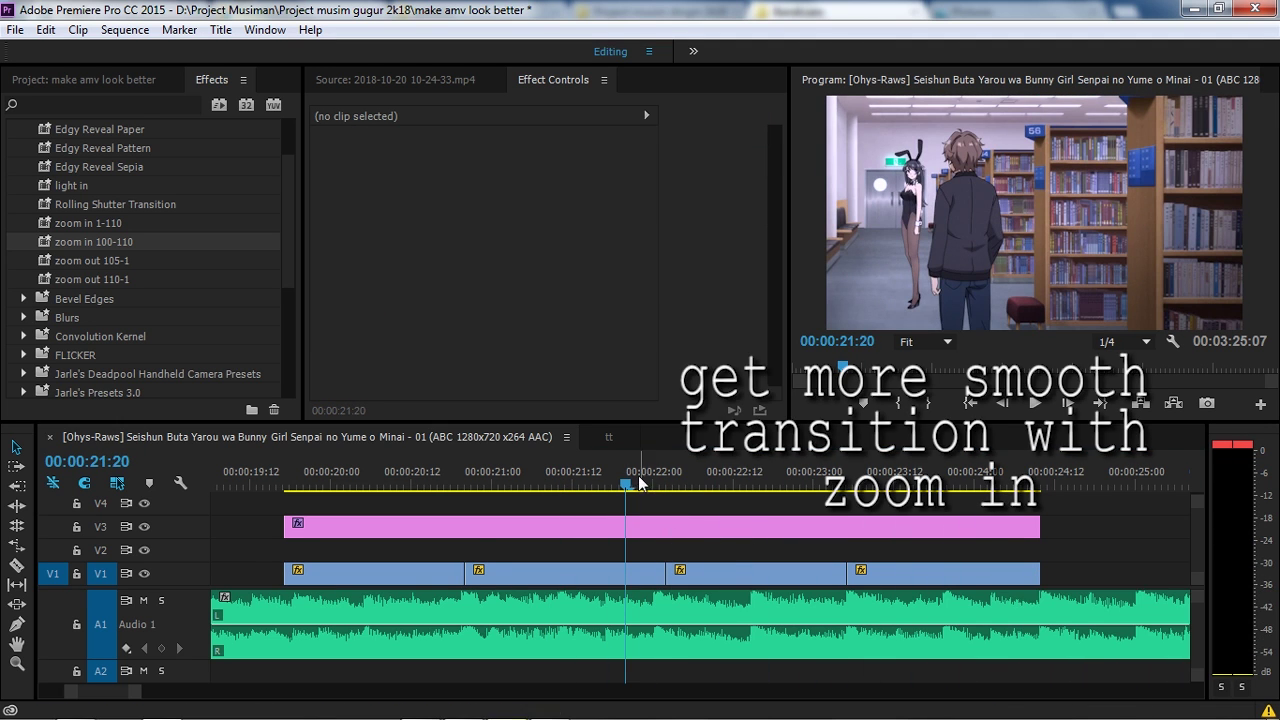
Split the second V1 clip seven frames before its end with the Razor tool
{"action": "left_click", "coordinate": [666, 490]}
{"action": "key", "text": "Left"}
{"action": "key", "text": "Left"}
{"action": "key", "text": "Left"}
{"action": "key", "text": "Left"}
{"action": "key", "text": "Left"}
{"action": "key", "text": "Left"}
{"action": "key", "text": "Left"}
{"action": "key", "text": "c"}
{"action": "left_click", "coordinate": [621, 571]}
Split the third V1 clip at 00:00:22:09, seven frames after its start
{"action": "key", "text": "Down"}
{"action": "key", "text": "Right"}
{"action": "key", "text": "Right"}
{"action": "key", "text": "Right"}
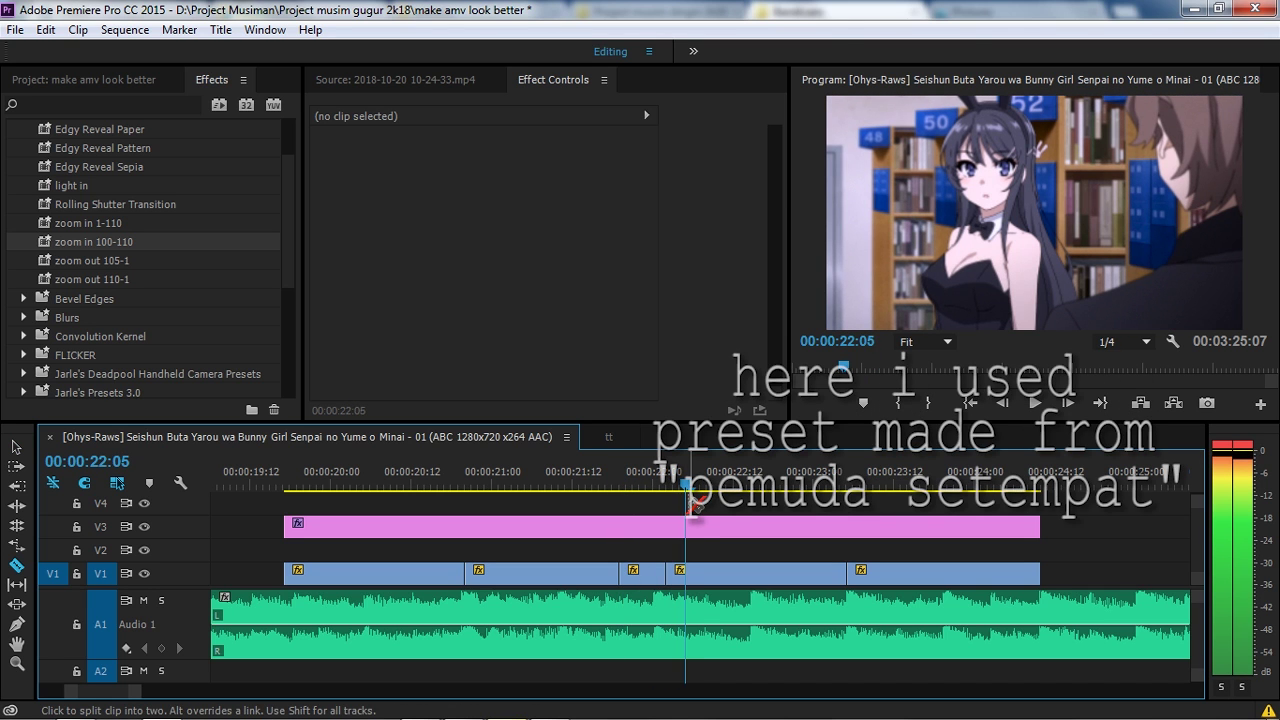
{"action": "key", "text": "shift+Right"}
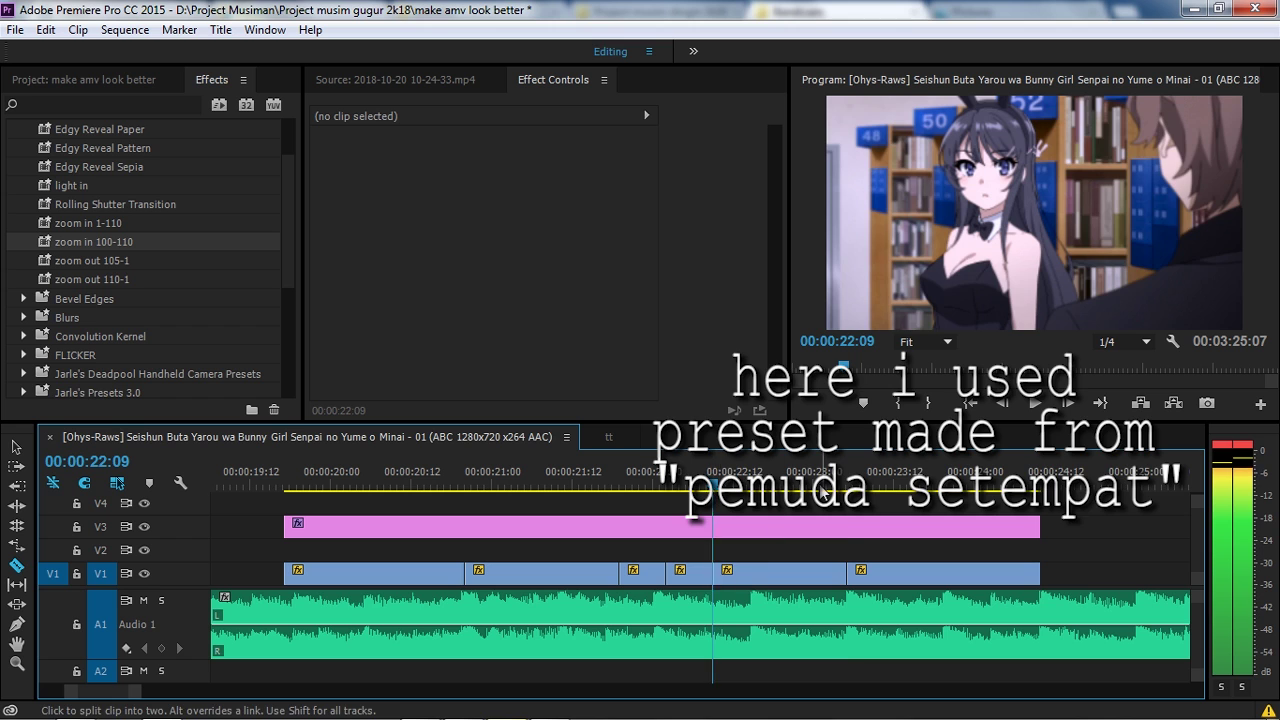
Split the remaining part of the third V1 clip seven frames before its end
{"action": "left_click", "coordinate": [853, 481]}
{"action": "key", "text": "Left"}
{"action": "key", "text": "shift+Left"}
{"action": "key", "text": "Left"}
{"action": "key", "text": "Left"}
{"action": "left_click", "coordinate": [800, 579]}
Split the fourth V1 clip at 00:00:23:12, seven frames after its start
{"action": "key", "text": "Down"}
{"action": "key", "text": "shift+Right"}
{"action": "key", "text": "Right"}
{"action": "key", "text": "Right"}
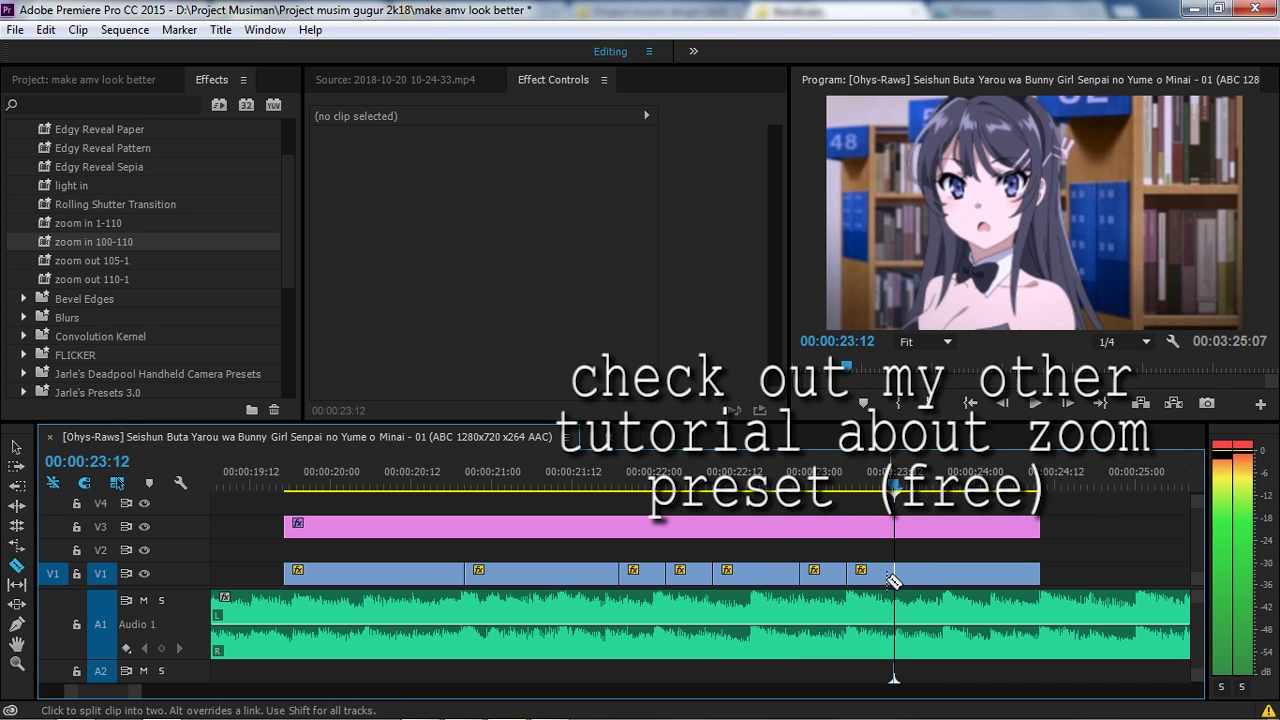
Apply the Zoom IN A smooth transition preset from Pemuda Setempat Preset to the short end pieces of the second and third V1 clips
{"action": "scroll", "coordinate": [46, 195], "scroll_direction": "down", "scroll_amount": 3}
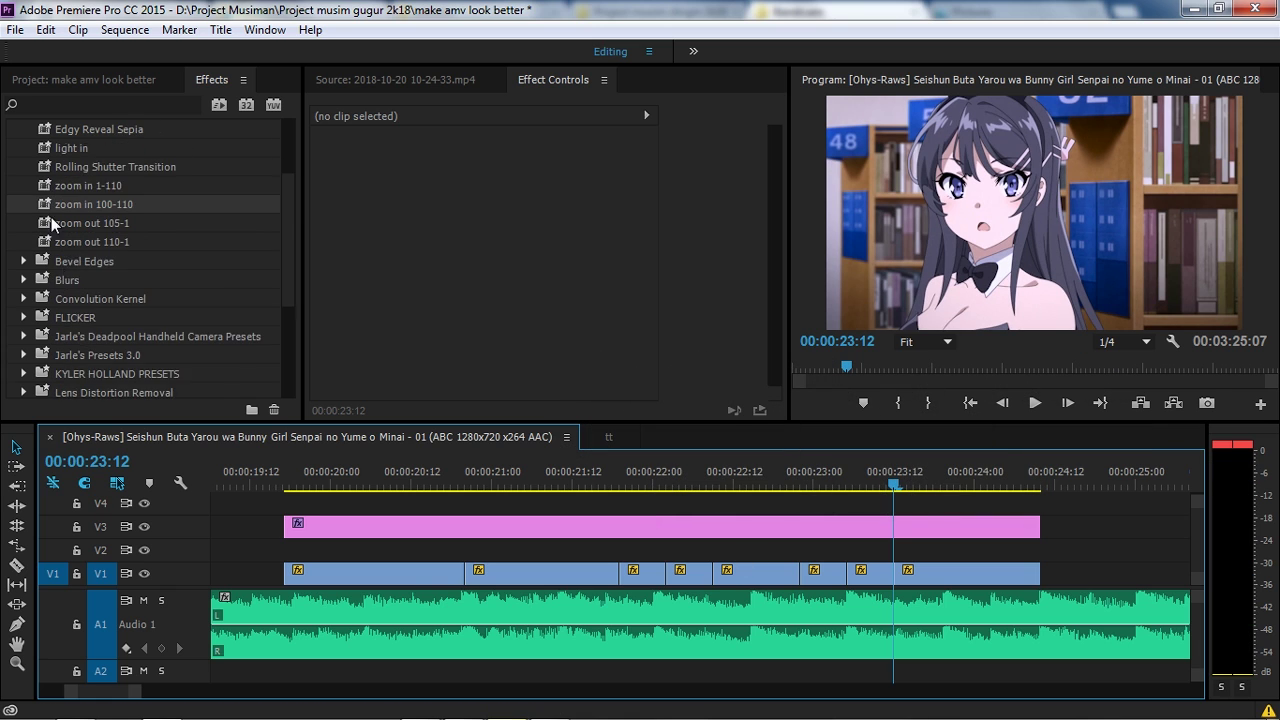
{"action": "left_click", "coordinate": [24, 318]}
{"action": "scroll", "coordinate": [71, 276], "scroll_direction": "down", "scroll_amount": 2}
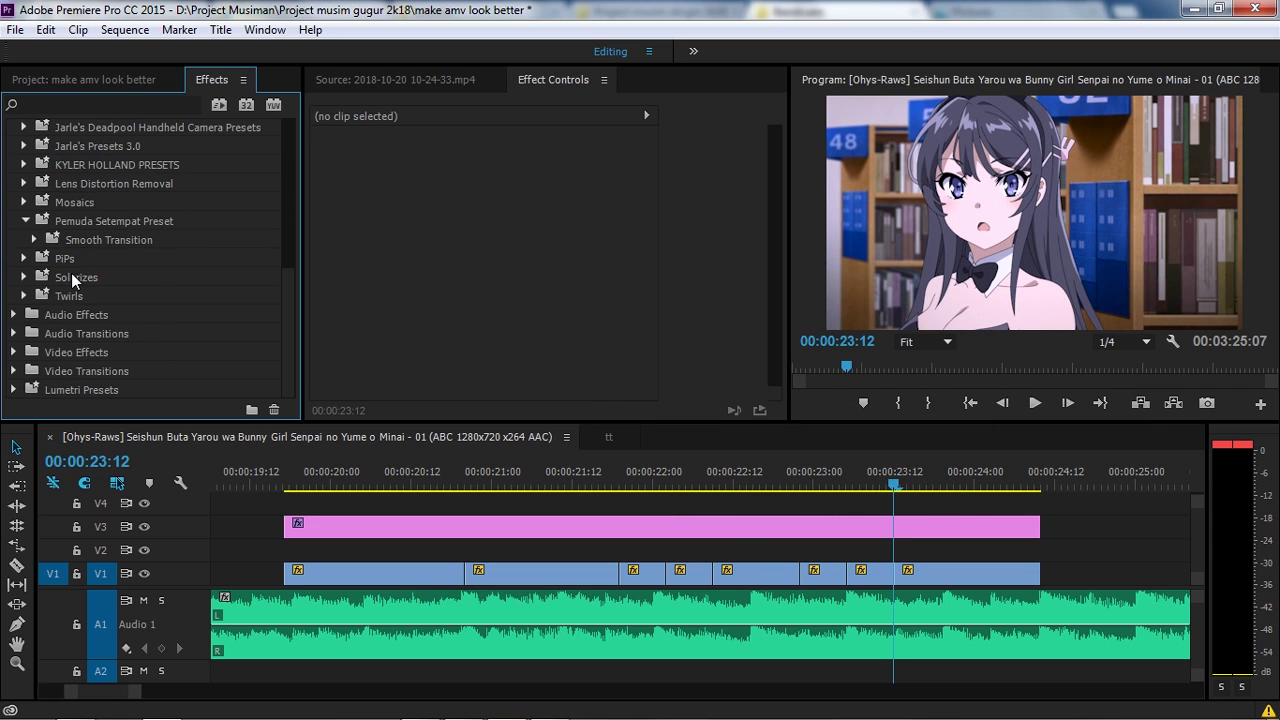
{"action": "scroll", "coordinate": [65, 262], "scroll_direction": "down", "scroll_amount": 2}
{"action": "left_click", "coordinate": [44, 221]}
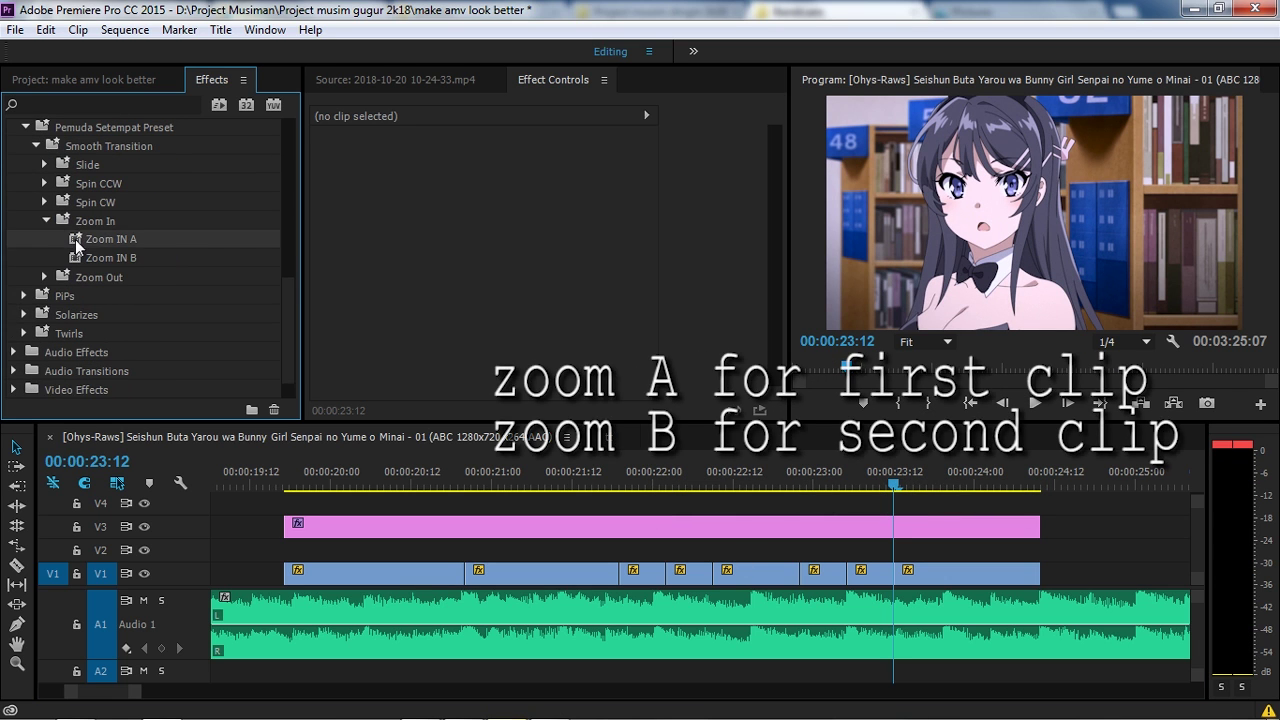
{"action": "left_click_drag", "start_coordinate": [638, 582], "coordinate": [638, 582]}
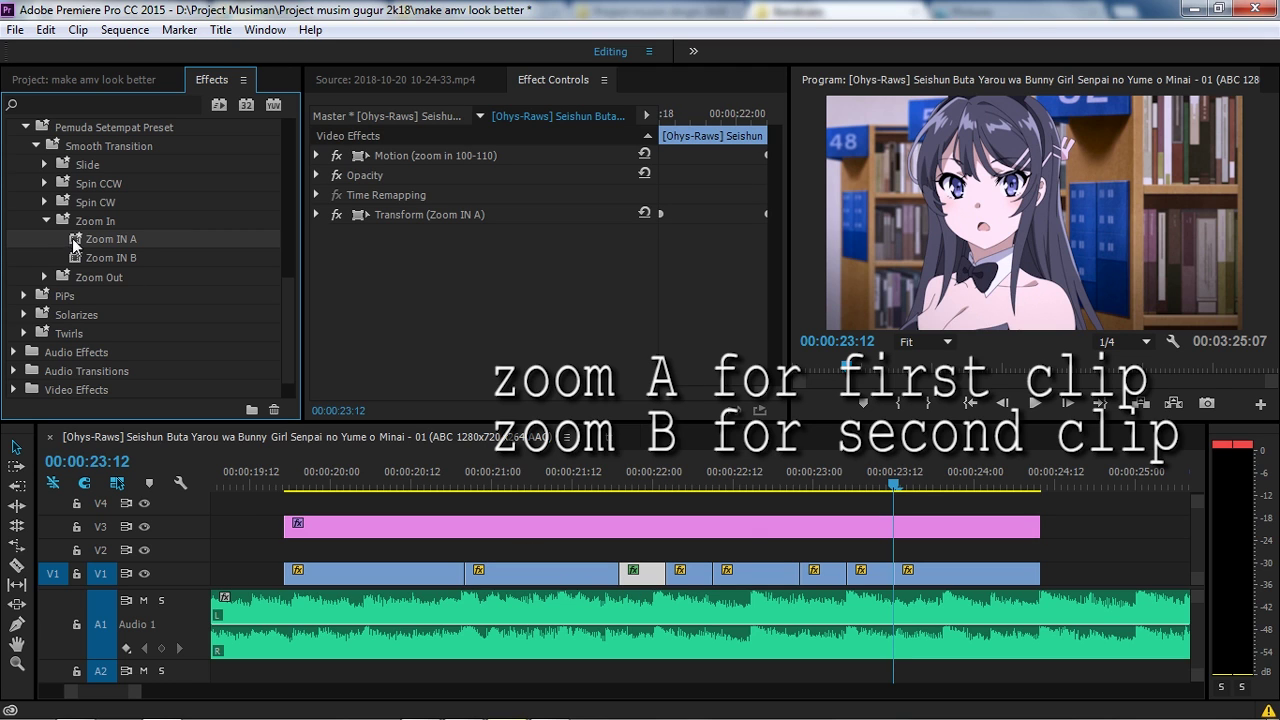
{"action": "left_click_drag", "start_coordinate": [810, 573], "coordinate": [812, 573]}
Apply the Zoom IN B preset to the short opening pieces of the third and fourth V1 clips
{"action": "left_click_drag", "start_coordinate": [66, 276], "coordinate": [92, 261]}
{"action": "left_click_drag", "start_coordinate": [676, 573], "coordinate": [677, 574]}
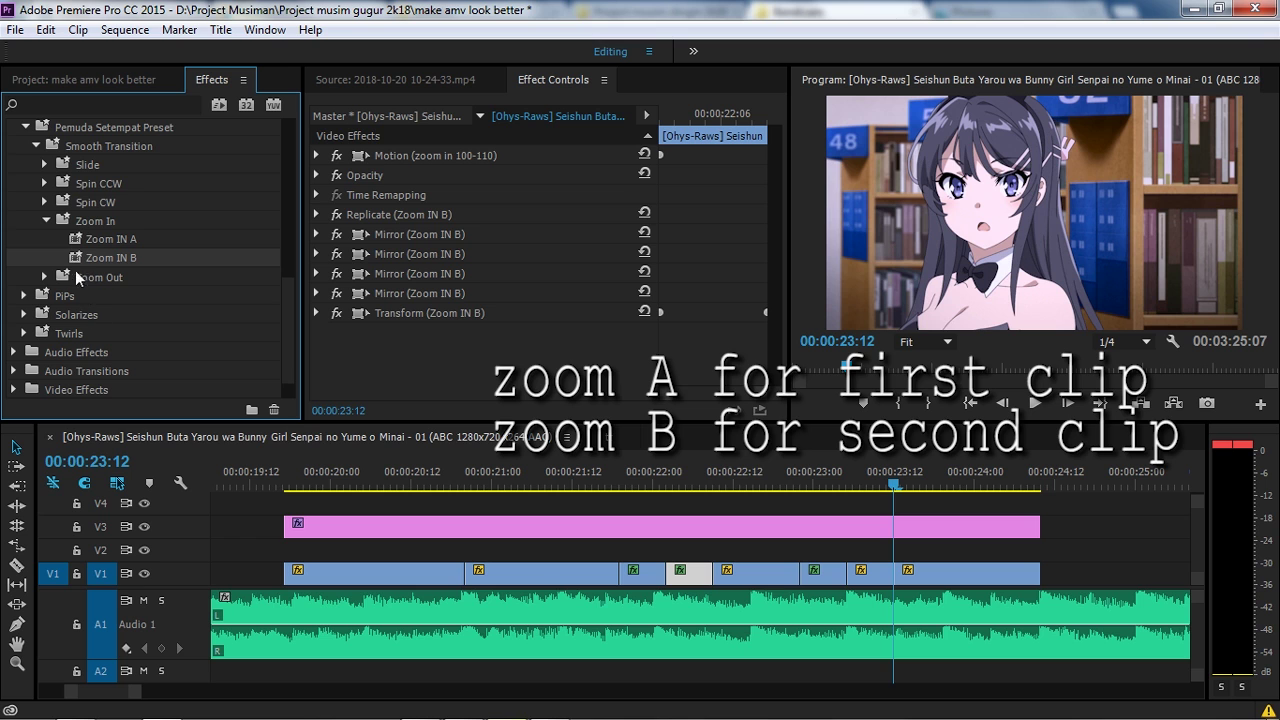
{"action": "left_click_drag", "start_coordinate": [73, 257], "coordinate": [870, 582]}
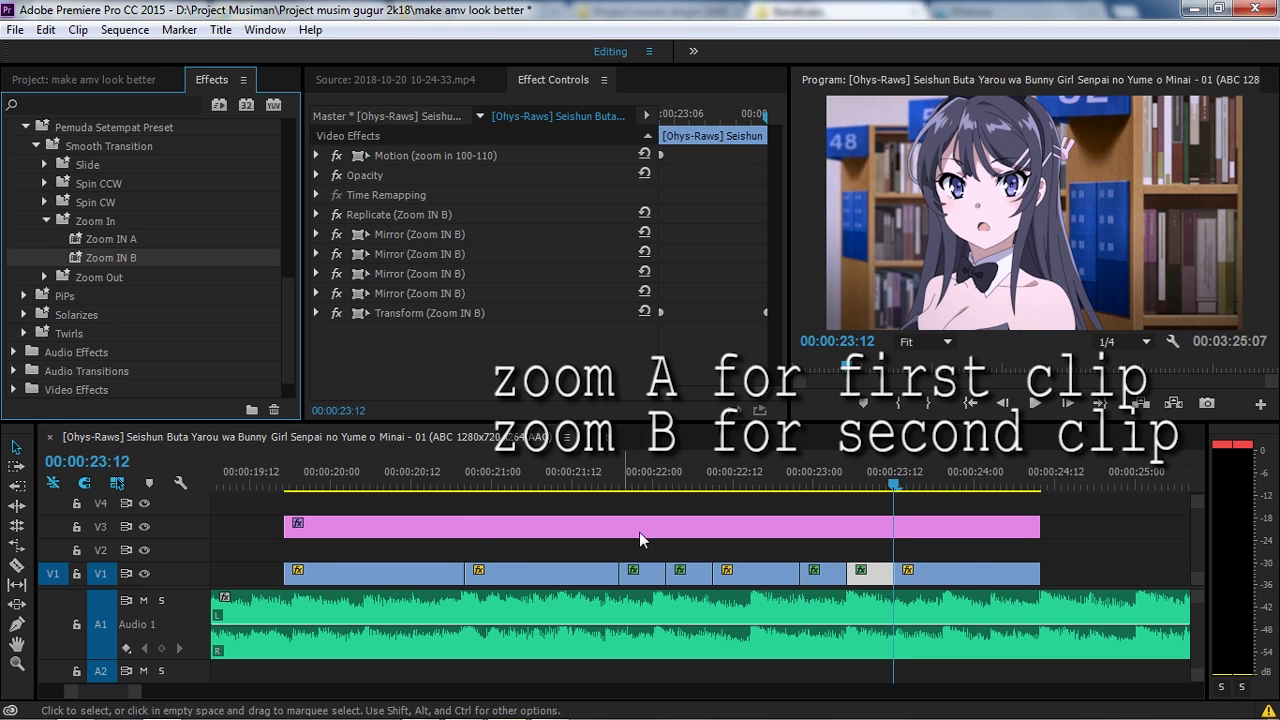
Play back the sequence to review the zoom transitions, leaving the playhead at 00:00:20:11
{"action": "left_click", "coordinate": [316, 463]}
{"action": "key", "text": "space"}
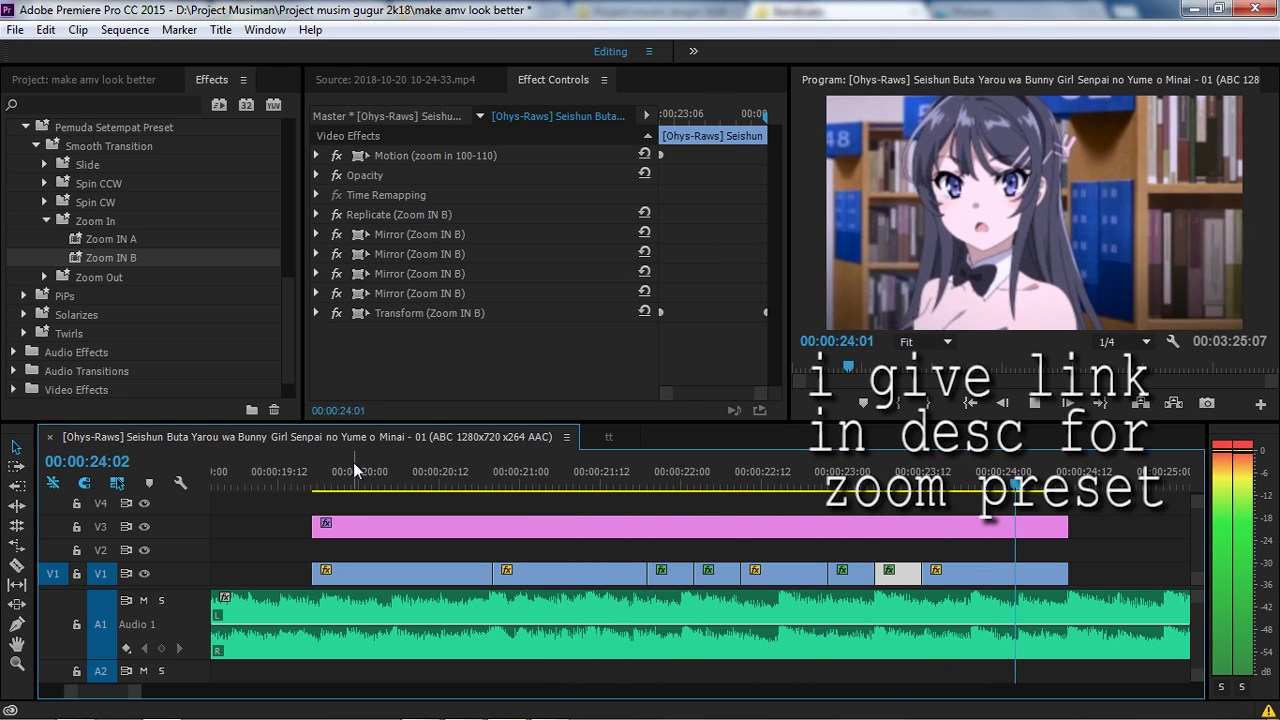
{"action": "left_click", "coordinate": [318, 465]}
{"action": "mouse_move", "coordinate": [395, 488]}
{"action": "left_mouse_down"}
{"action": "mouse_move", "coordinate": [551, 494]}
{"action": "mouse_move", "coordinate": [390, 492]}
{"action": "mouse_move", "coordinate": [407, 494]}
{"action": "left_mouse_up"}
{"action": "key", "text": "space"}
{"action": "left_click", "coordinate": [432, 490]}
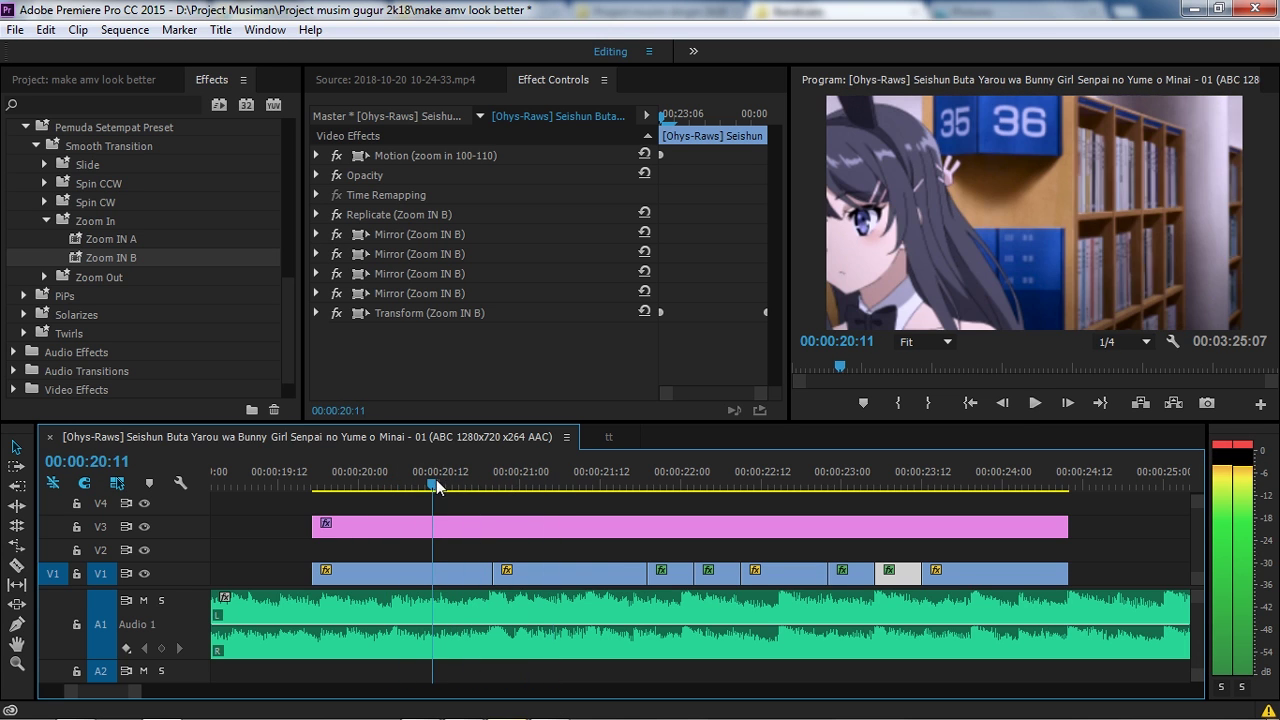
Search the effects for "slide" and apply the uni.Slide transition to the cut between the first and second V1 clips
{"action": "scroll", "coordinate": [85, 347], "scroll_direction": "down", "scroll_amount": 1}
{"action": "left_click", "coordinate": [13, 371]}
{"action": "scroll", "coordinate": [18, 362], "scroll_direction": "down", "scroll_amount": 5}
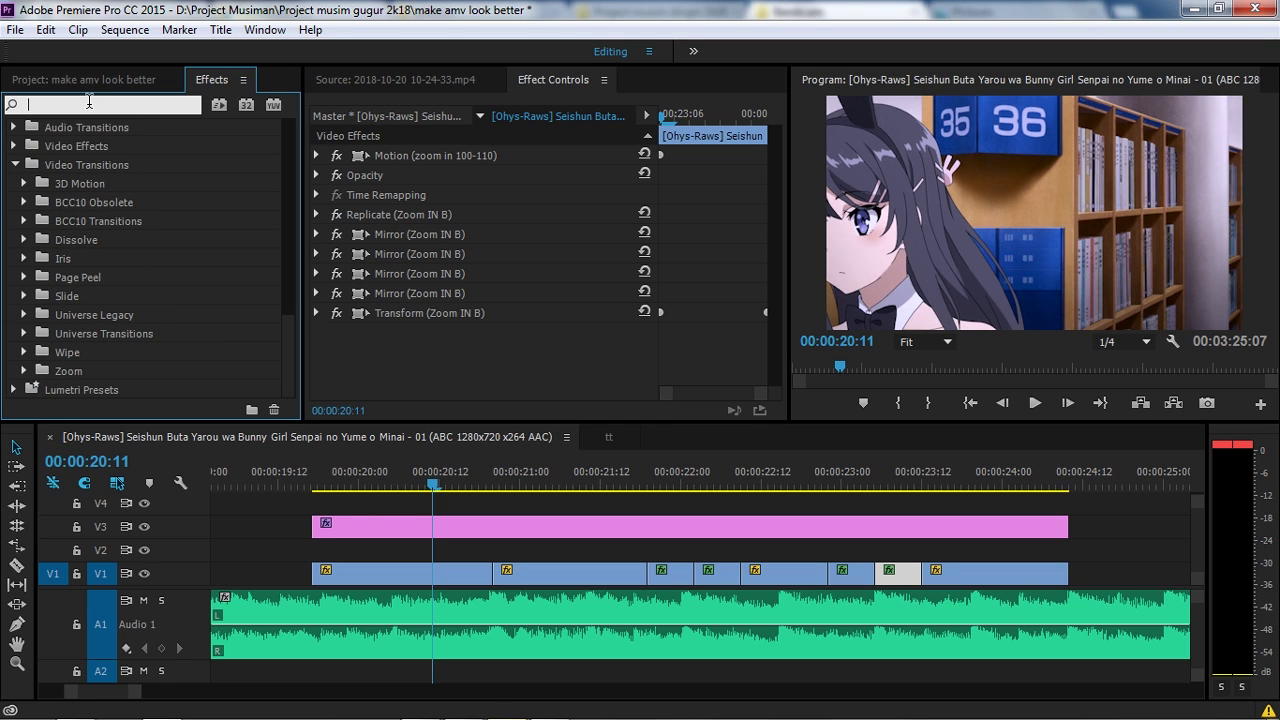
{"action": "type", "text": "slide"}
{"action": "scroll", "coordinate": [84, 353], "scroll_direction": "down", "scroll_amount": 3}
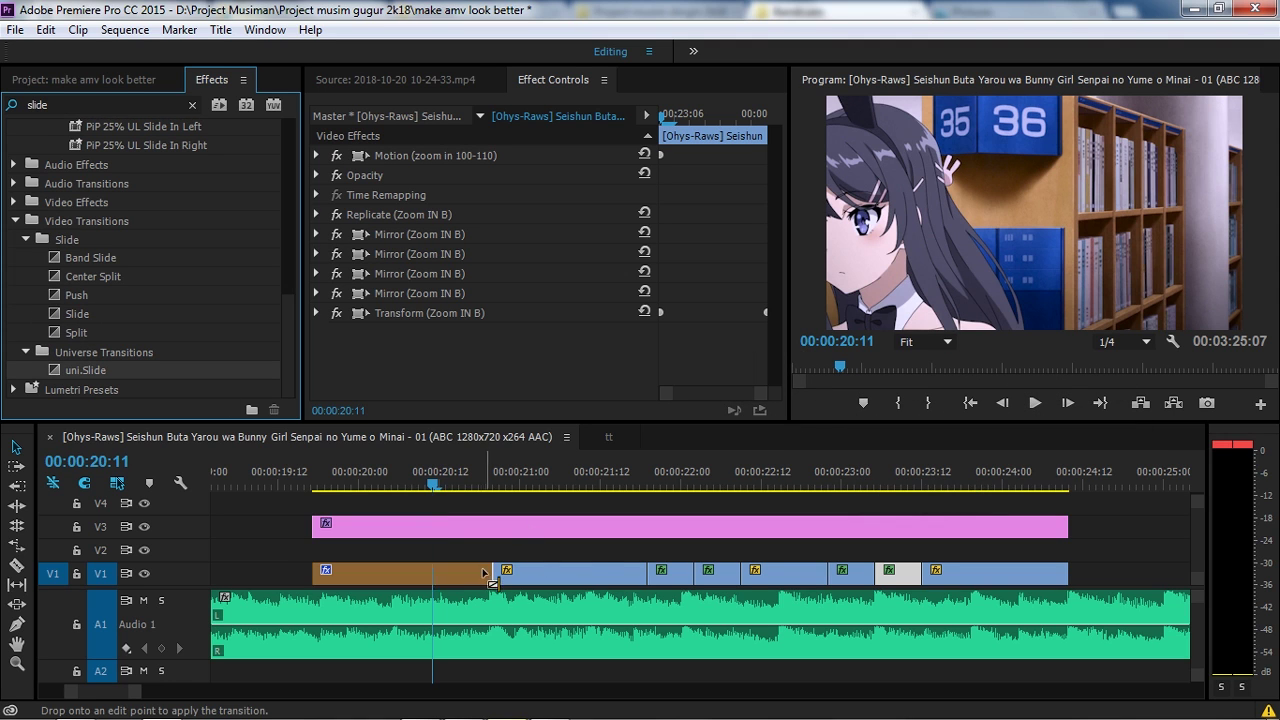
{"action": "left_click_drag", "start_coordinate": [404, 578], "coordinate": [454, 576]}
Set the uni.Slide transition's direction to Left and its motion blur to Medium
{"action": "left_click", "coordinate": [525, 331]}
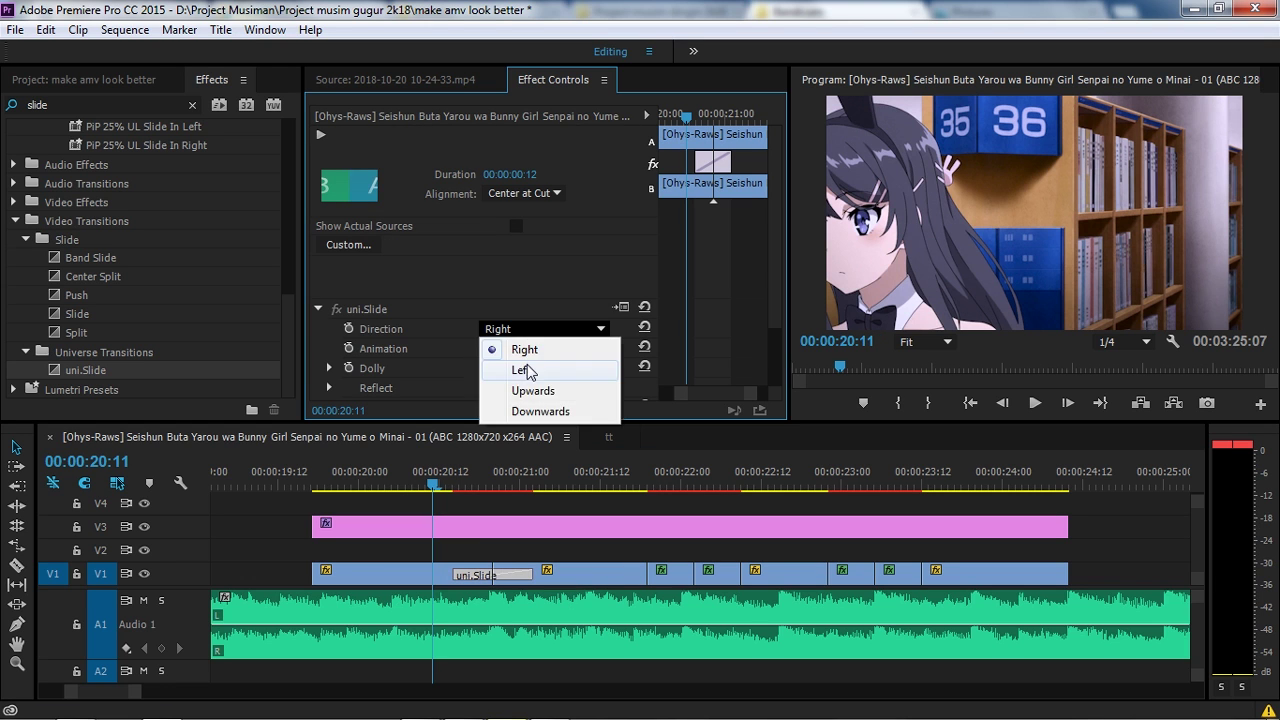
{"action": "left_click", "coordinate": [580, 370]}
{"action": "scroll", "coordinate": [560, 330], "scroll_direction": "down", "scroll_amount": 2}
{"action": "left_click", "coordinate": [545, 329]}
{"action": "left_click", "coordinate": [540, 391]}
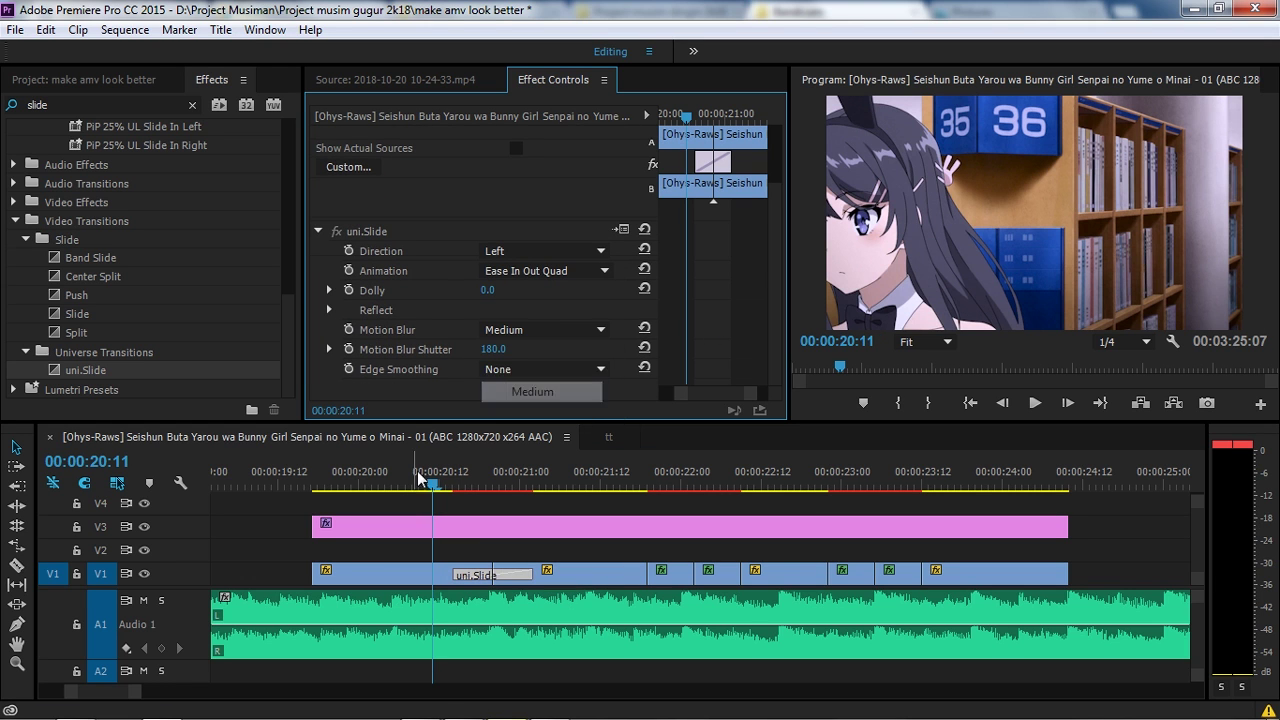
Play back the first clips to check the slide and zoom transitions, stopping at 00:00:21:10
{"action": "left_click", "coordinate": [388, 485]}
{"action": "key", "text": "space"}
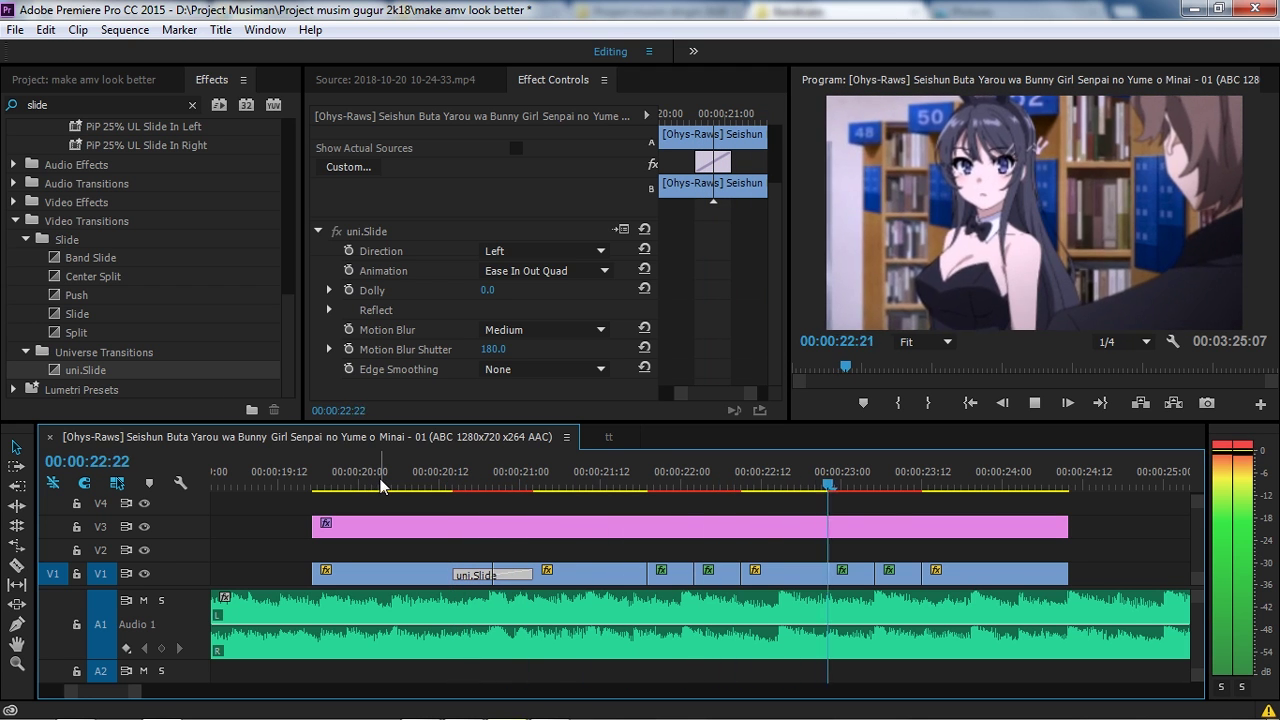
{"action": "scroll", "coordinate": [462, 486], "scroll_direction": "down", "scroll_amount": 1}
{"action": "left_click_drag", "start_coordinate": [383, 482], "coordinate": [346, 490]}
{"action": "key", "text": "space"}
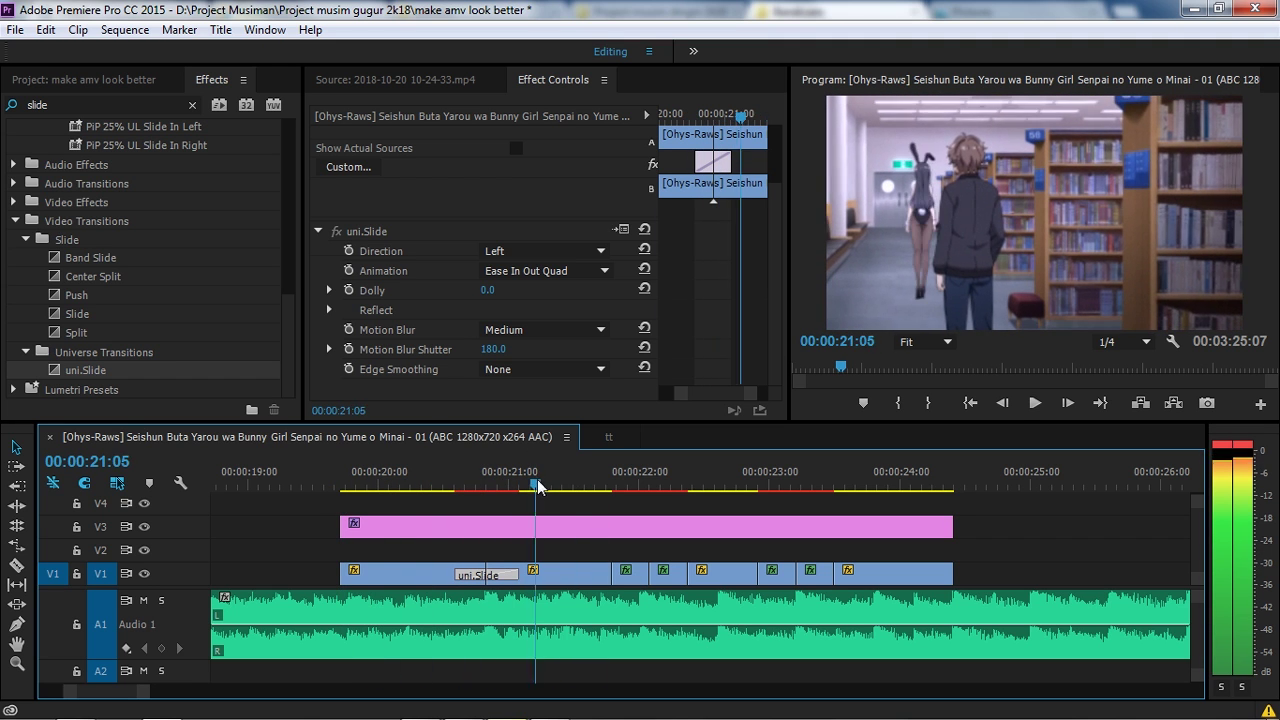
{"action": "key", "text": "space"}
Place an adjustment layer on V2 starting at 00:00:21:10 and shorten it to end at 00:00:21:15
{"action": "left_click", "coordinate": [66, 88]}
{"action": "right_click", "coordinate": [105, 282]}
{"action": "left_click", "coordinate": [110, 544]}
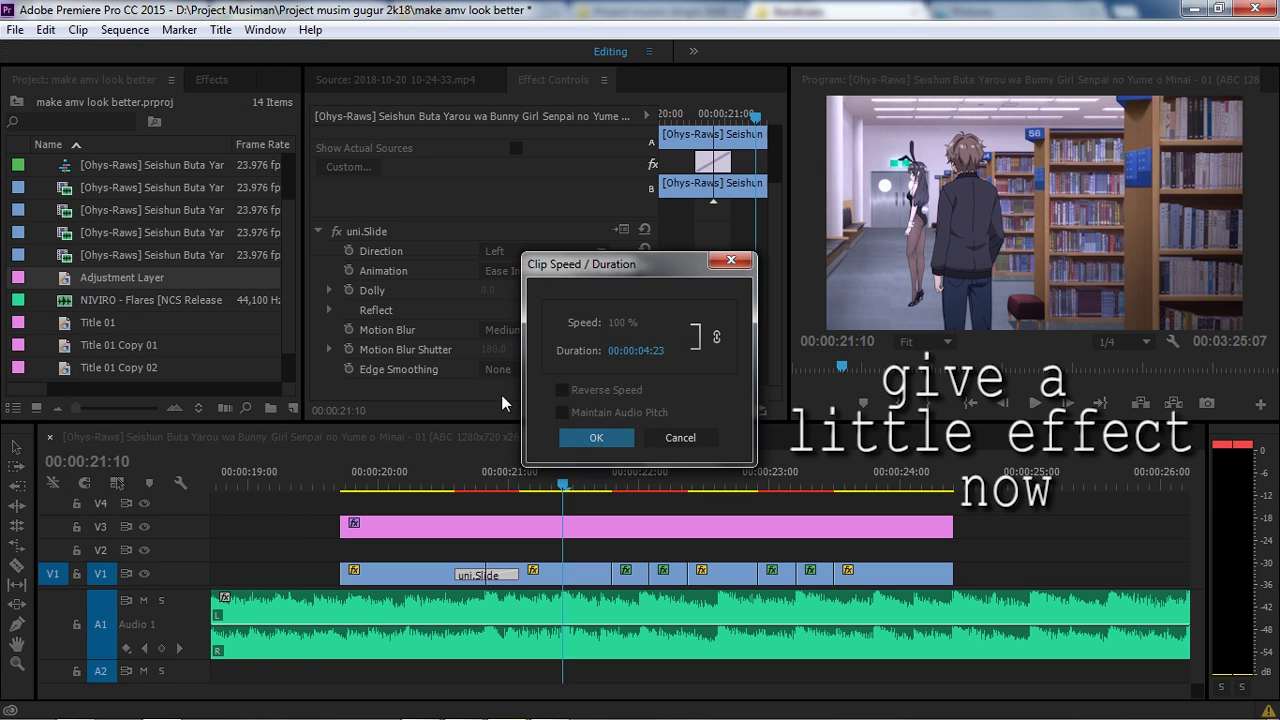
{"action": "left_click", "coordinate": [594, 439]}
{"action": "left_click_drag", "start_coordinate": [270, 412], "coordinate": [558, 549]}
{"action": "key", "text": "="}
{"action": "left_click_drag", "start_coordinate": [516, 486], "coordinate": [563, 502]}
{"action": "left_click_drag", "start_coordinate": [545, 553], "coordinate": [552, 550]}
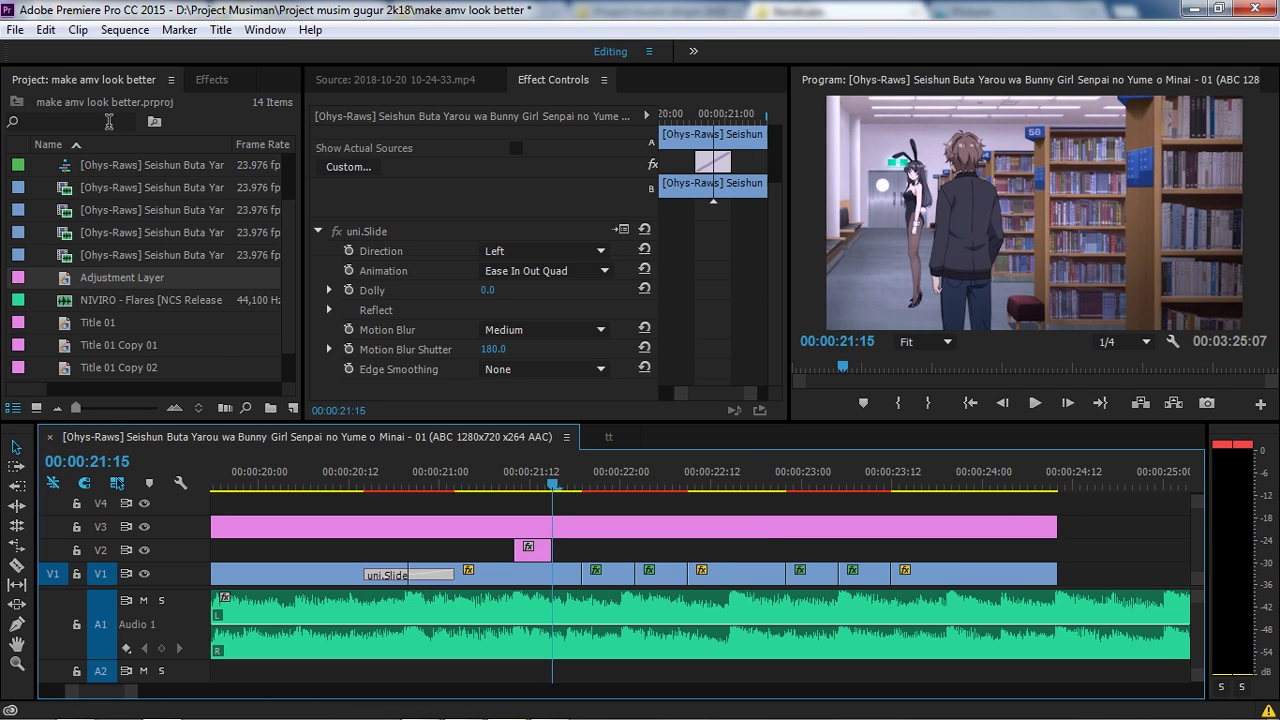
Find the Brightness & Contrast effect and apply it to the short adjustment layer on V2
{"action": "left_click", "coordinate": [212, 80]}
{"action": "type", "text": "bright"}
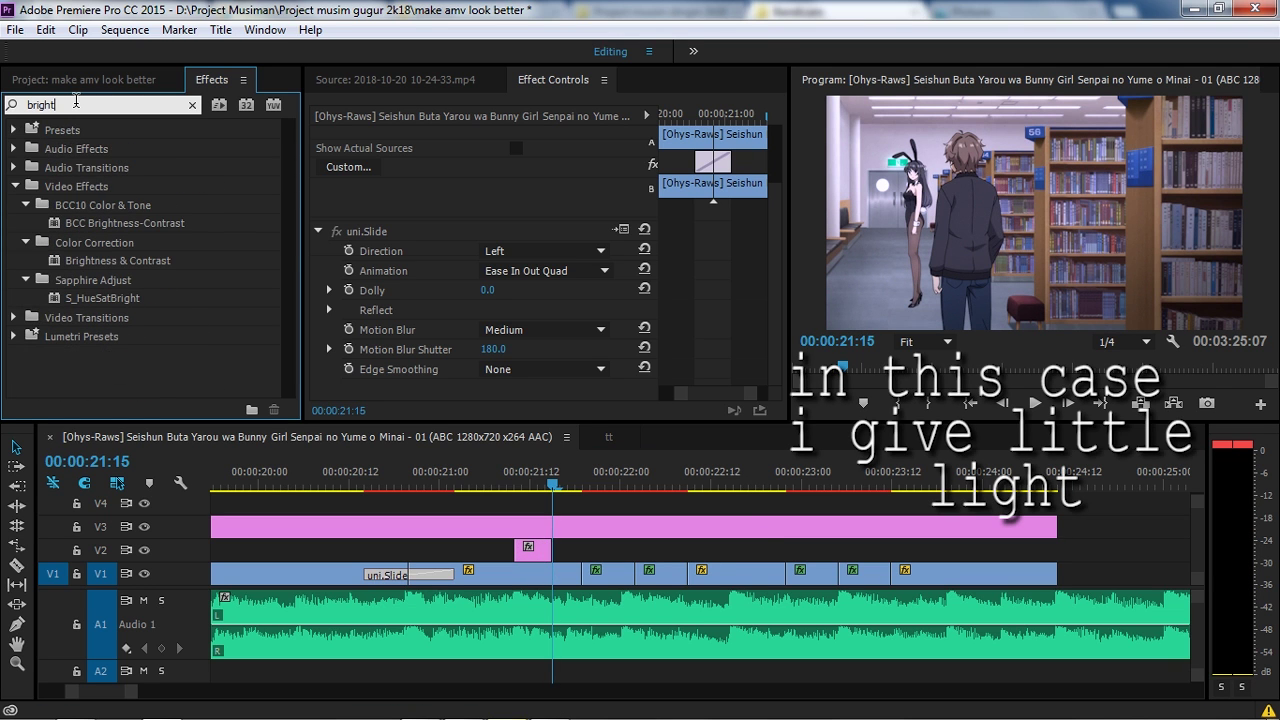
{"action": "left_click_drag", "start_coordinate": [55, 261], "coordinate": [533, 550]}
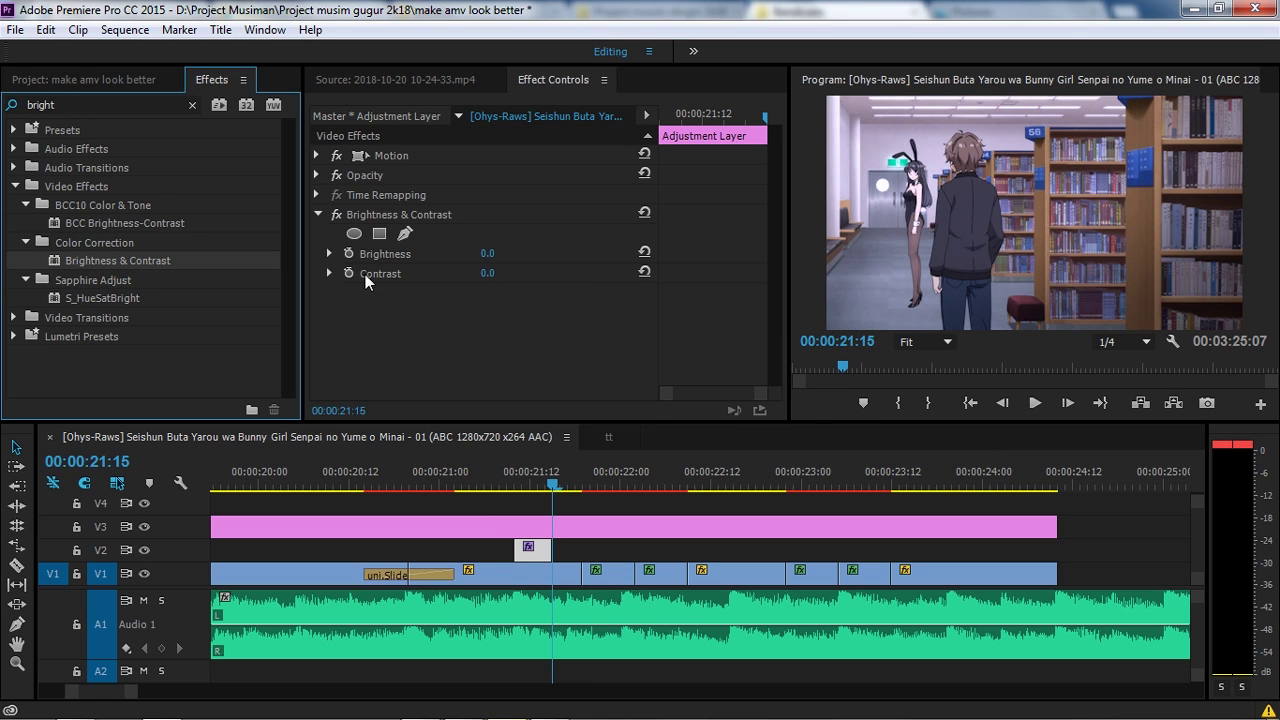
Keyframe the effect with Brightness 100 and Contrast 50 at the adjustment layer's start and both values 0 at its end
{"action": "left_click_drag", "start_coordinate": [716, 118], "coordinate": [630, 127]}
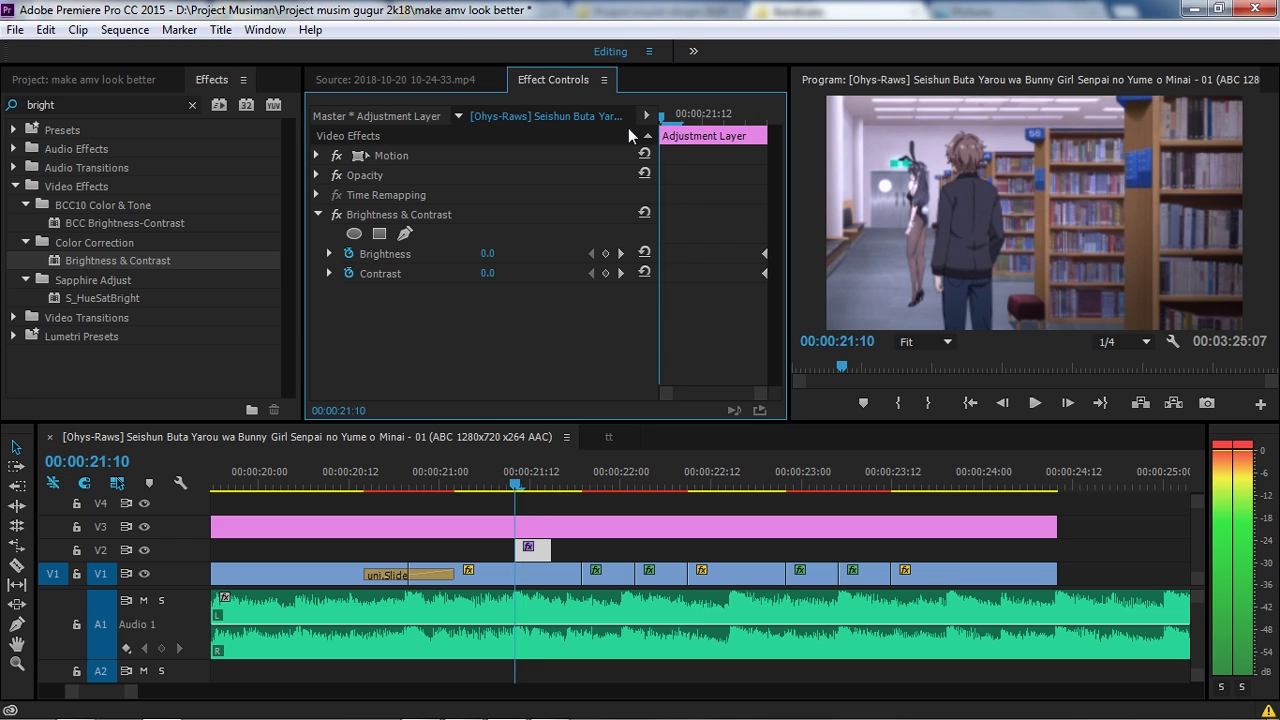
{"action": "left_click", "coordinate": [478, 273]}
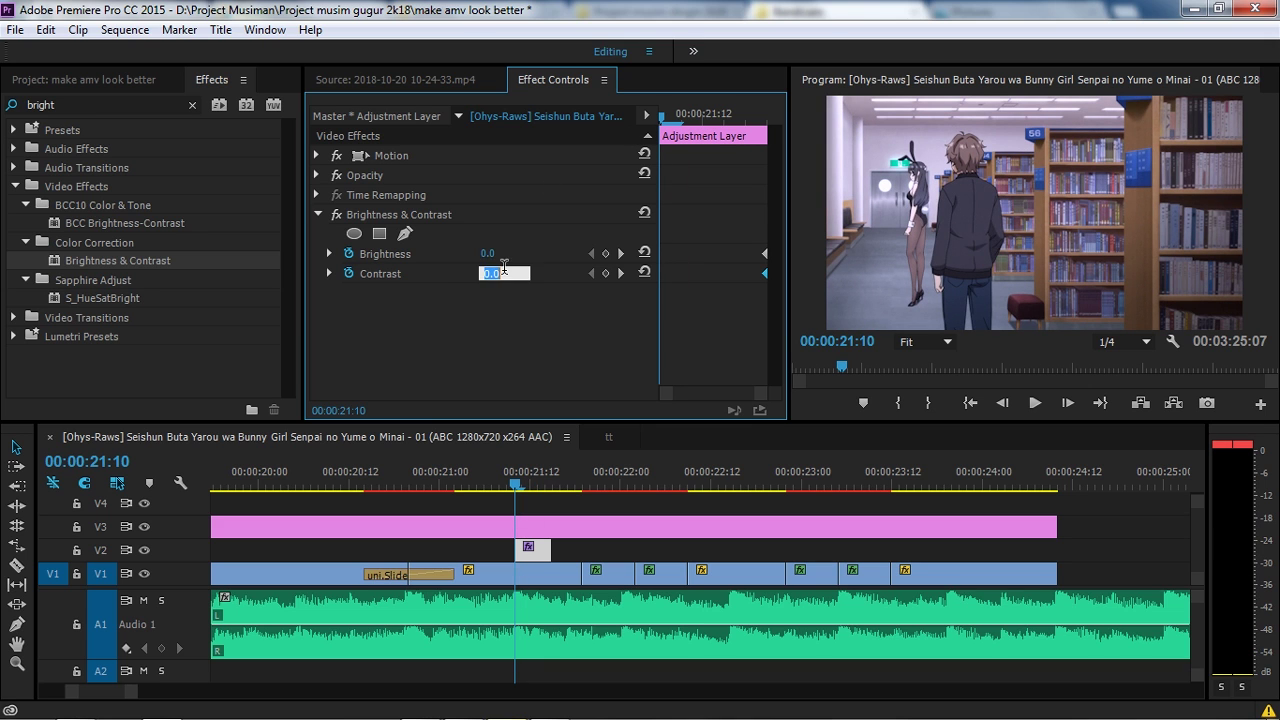
{"action": "key", "text": "Return"}
{"action": "left_click_drag", "start_coordinate": [495, 256], "coordinate": [595, 256]}
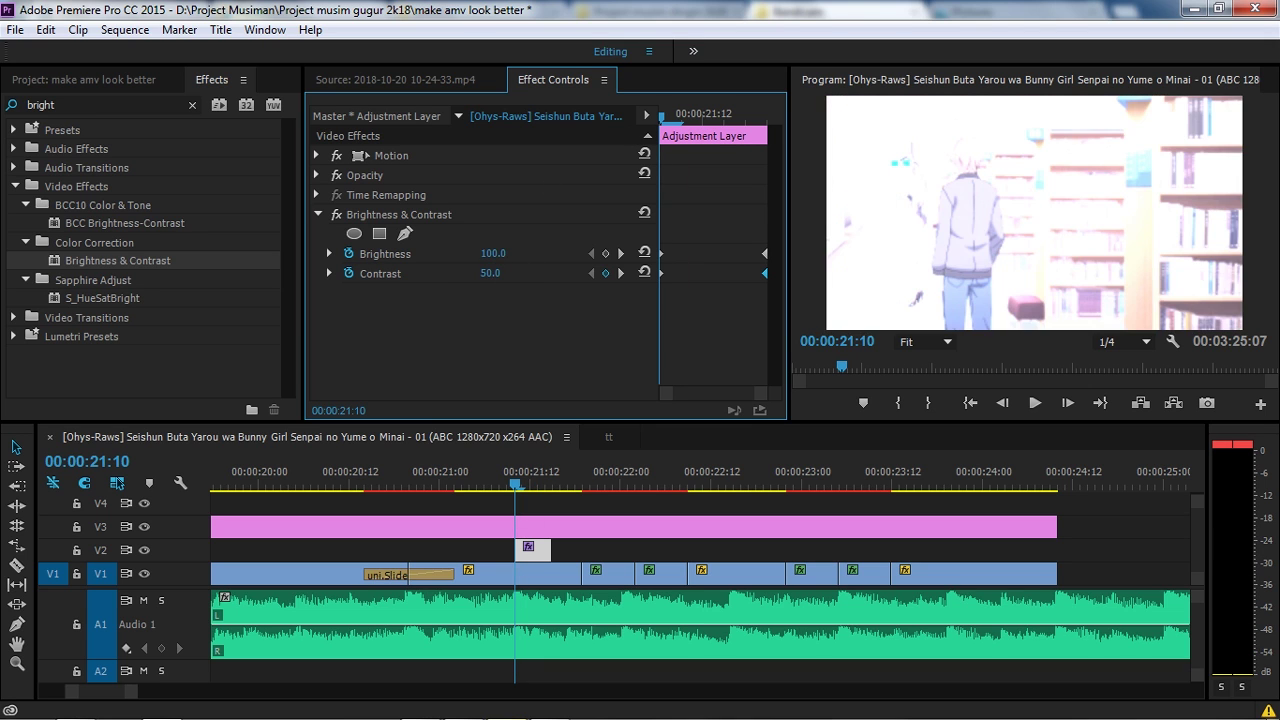
Play back the section around the V2 adjustment layer to check the light flash
{"action": "left_click_drag", "start_coordinate": [477, 487], "coordinate": [342, 472]}
{"action": "key", "text": "space"}
{"action": "left_click", "coordinate": [470, 470]}
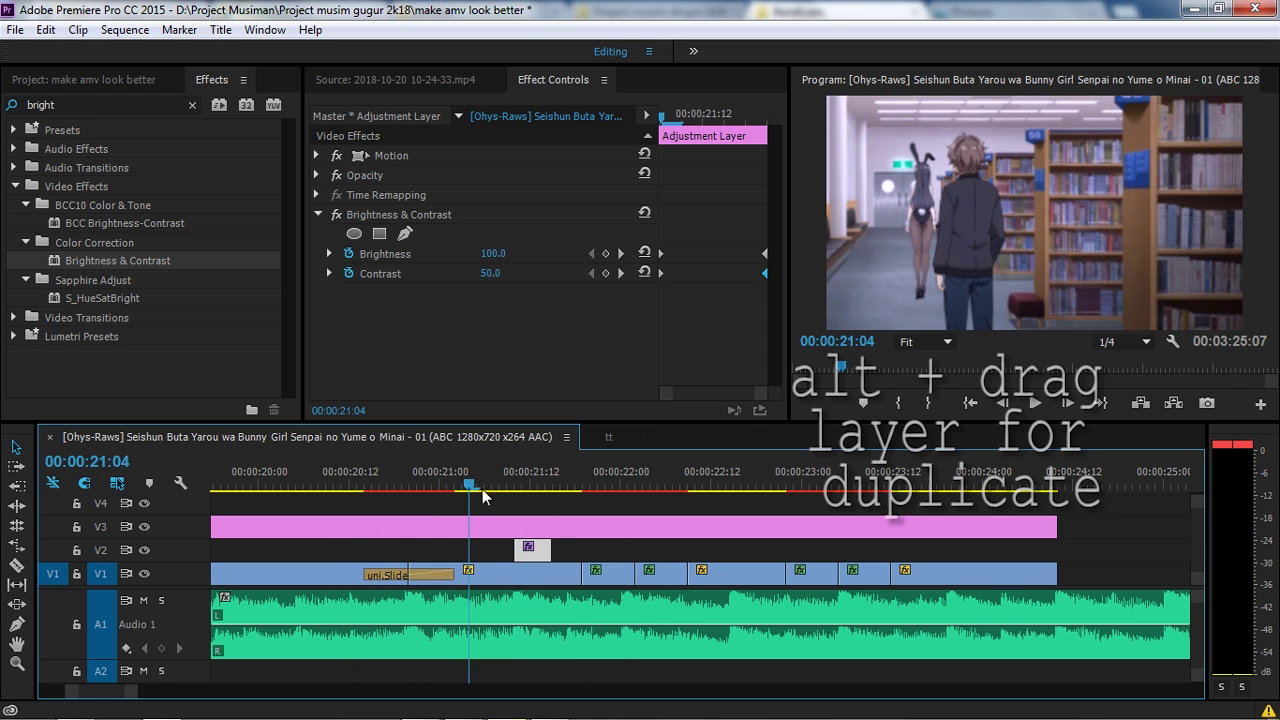
Duplicate the V2 flash adjustment layer twice, placing one copy above the third clip's middle piece and one above the last V1 piece
{"action": "left_click_drag", "start_coordinate": [531, 550], "coordinate": [802, 562]}
{"action": "left_click_drag", "start_coordinate": [965, 556], "coordinate": [962, 556]}
Play back the edited section with all transitions and light flashes to review the finished result
{"action": "left_click", "coordinate": [340, 478]}
{"action": "key", "text": "space"}
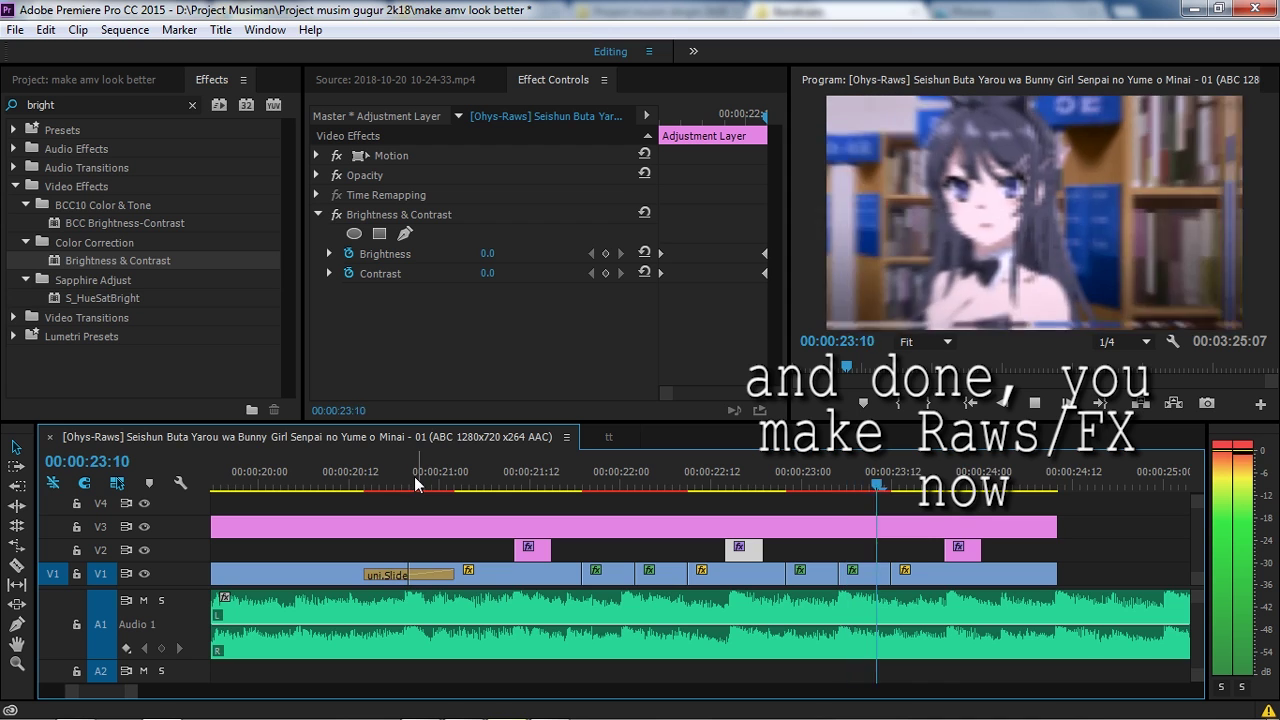
{"action": "scroll", "coordinate": [587, 492], "scroll_direction": "down", "scroll_amount": 2}
{"action": "left_click", "coordinate": [469, 479]}
{"action": "left_click", "coordinate": [469, 478]}
{"action": "key", "text": "space"}
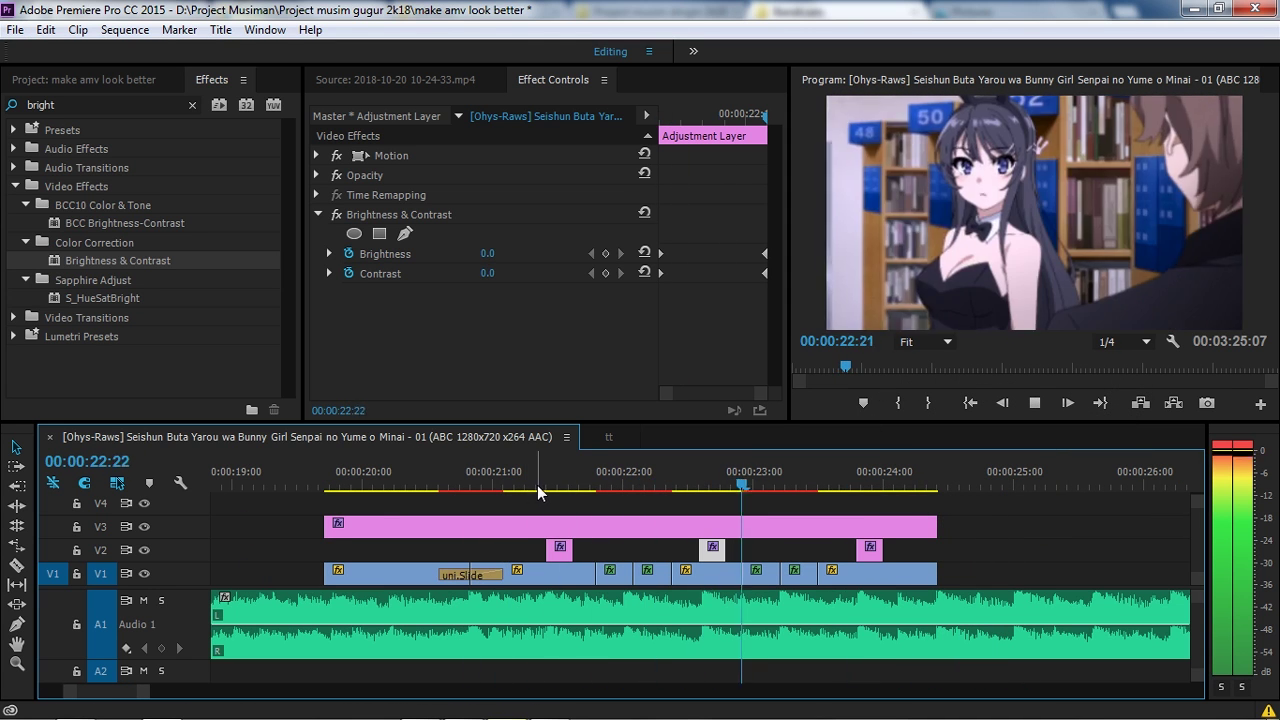
{"action": "left_click", "coordinate": [538, 490]}
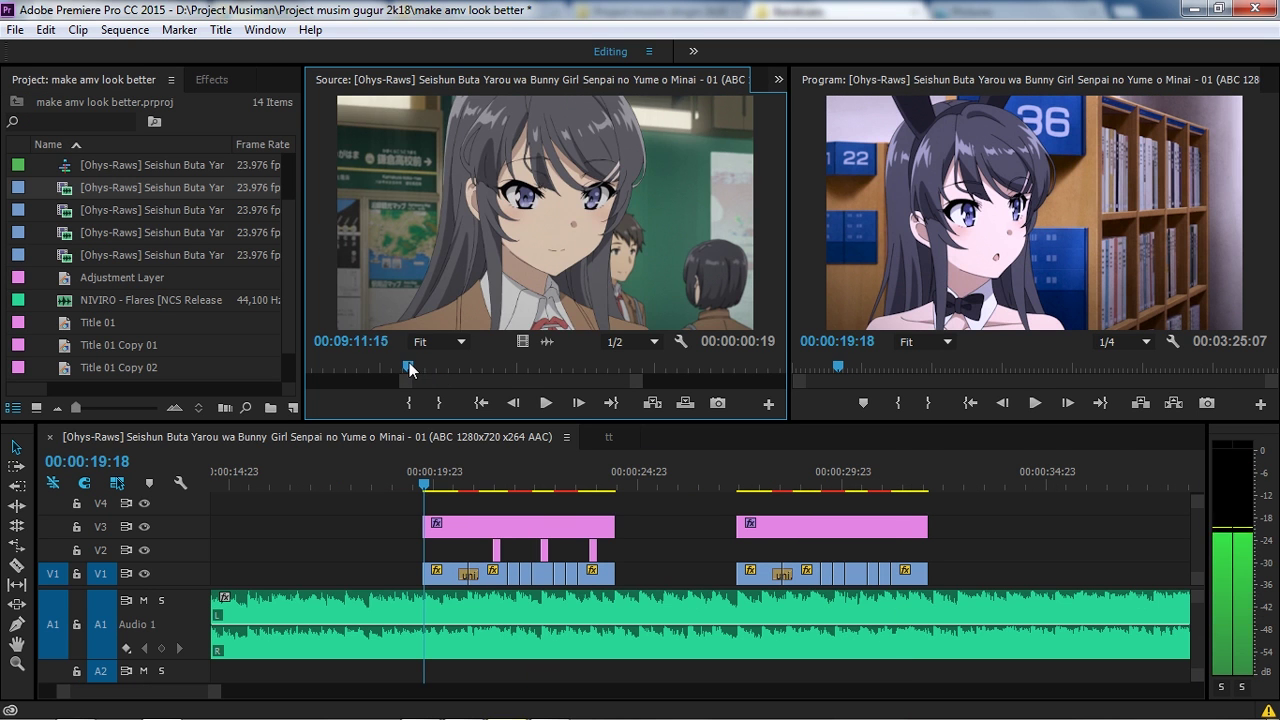
Place the video-only classroom close-up from the source footage on V4, starting at 00:00:25:00, and play it back
{"action": "left_click_drag", "start_coordinate": [410, 368], "coordinate": [430, 367]}
{"action": "key", "text": "space"}
{"action": "left_click", "coordinate": [440, 412]}
{"action": "left_click_drag", "start_coordinate": [523, 342], "coordinate": [683, 504]}
{"action": "scroll", "coordinate": [760, 506], "scroll_direction": "up", "scroll_amount": 3}
{"action": "left_click_drag", "start_coordinate": [497, 506], "coordinate": [395, 507]}
{"action": "left_click", "coordinate": [397, 469]}
{"action": "key", "text": "space"}
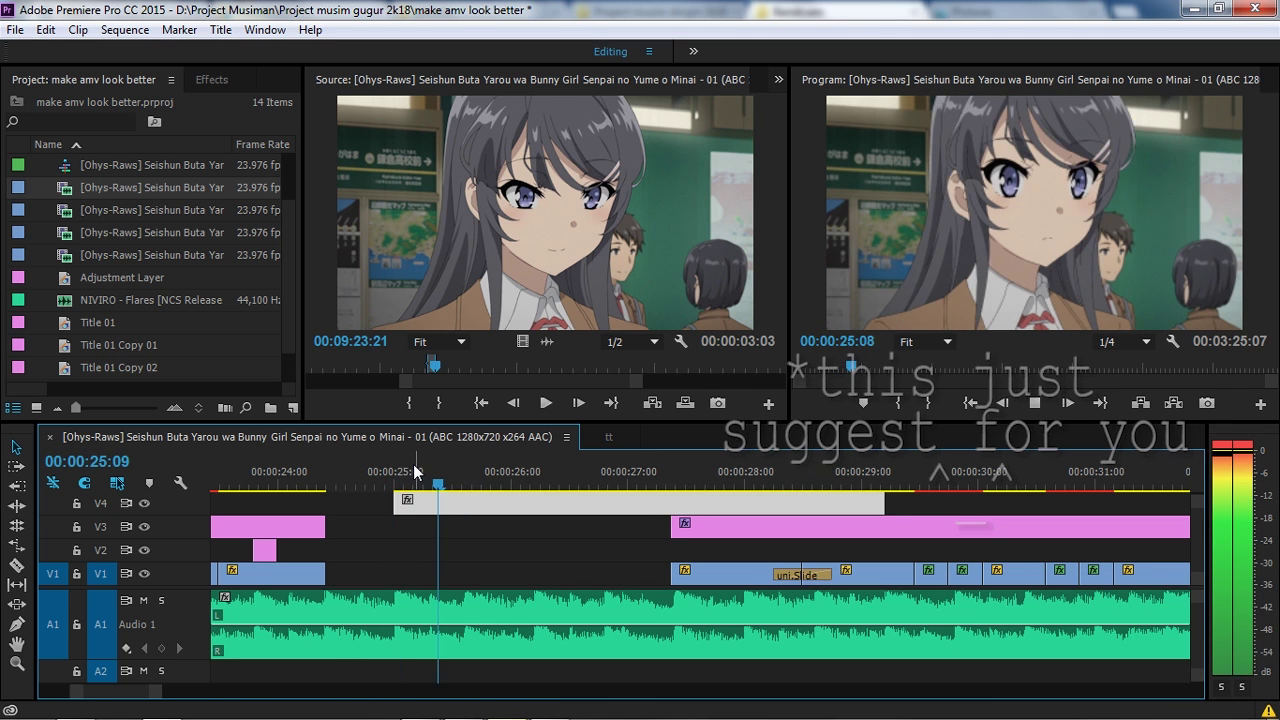
Set the speed of the classroom clip on V4 to 300%
{"action": "right_click", "coordinate": [554, 503]}
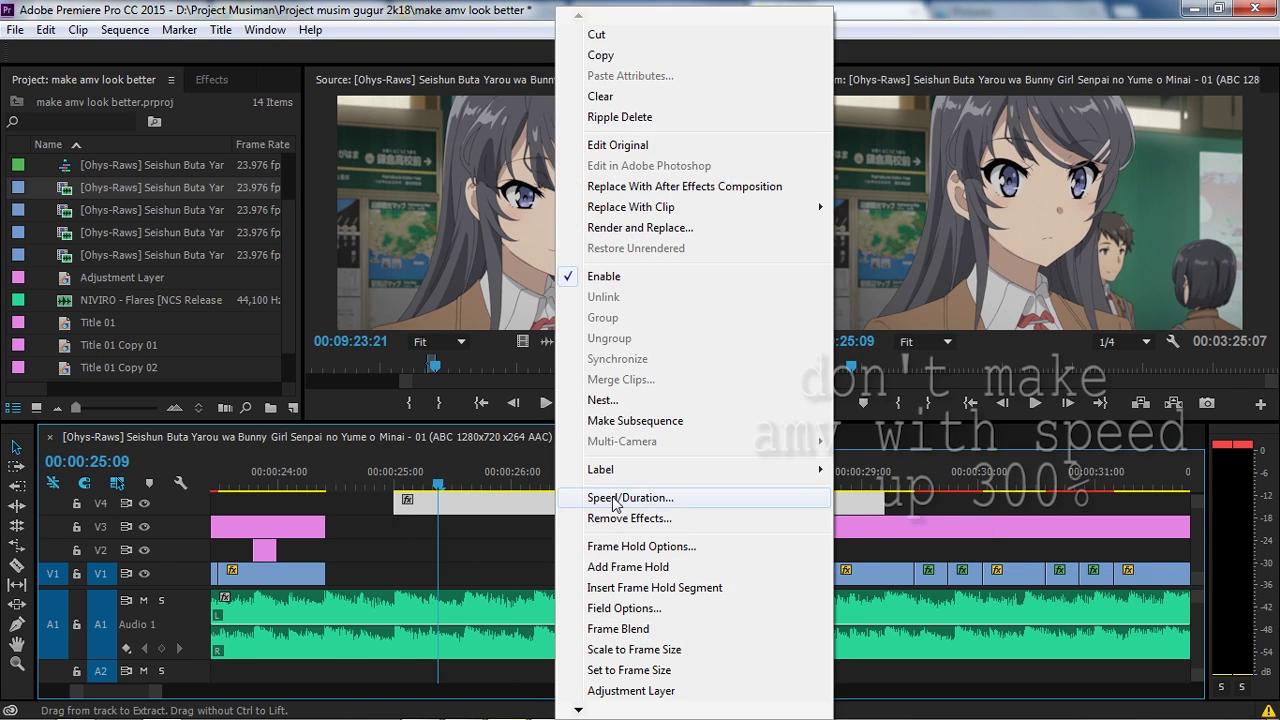
{"action": "left_click", "coordinate": [588, 414]}
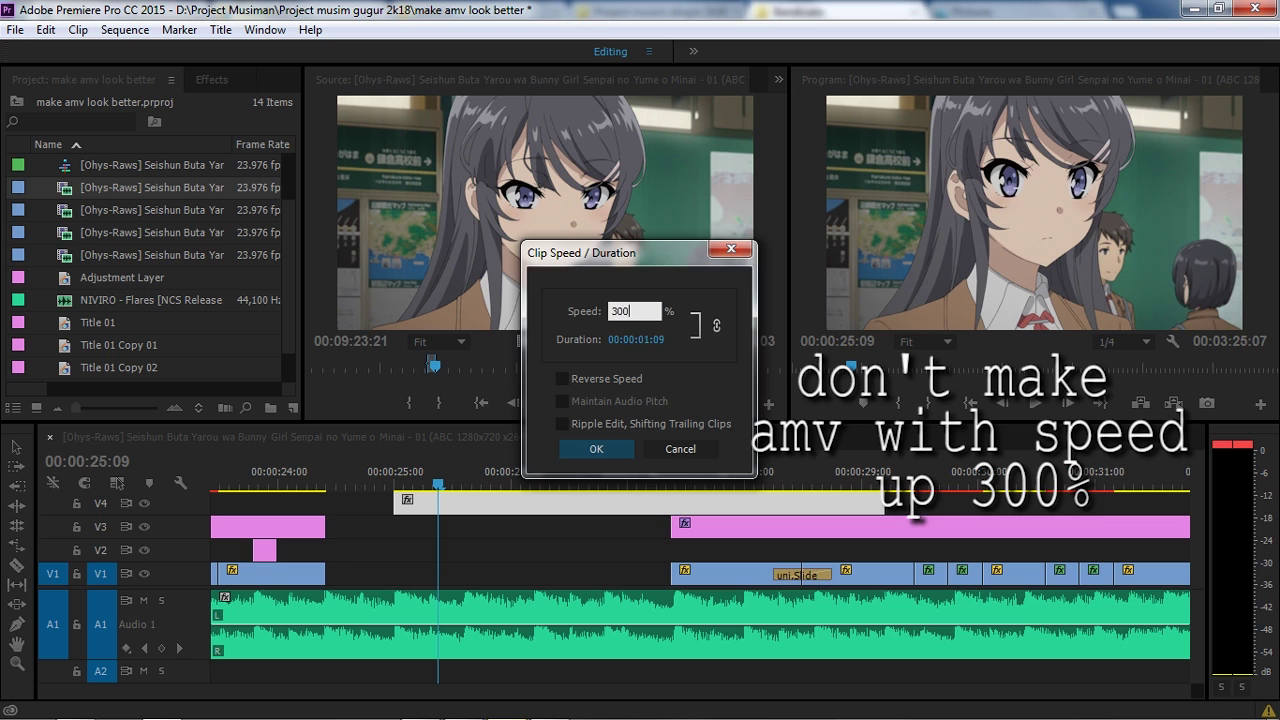
{"action": "key", "text": "Return"}
Play back the sped-up V4 clip several times to examine the talking mouth movement
{"action": "left_click", "coordinate": [375, 475]}
{"action": "key", "text": "space"}
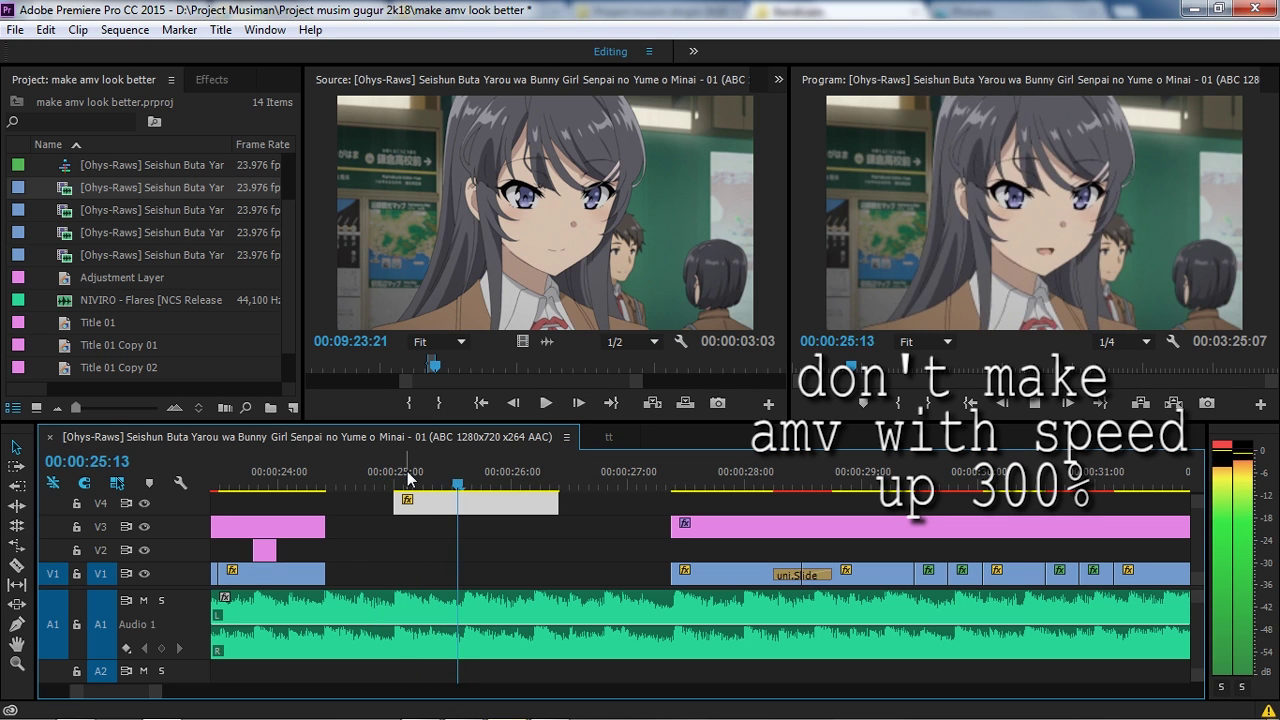
{"action": "left_click", "coordinate": [391, 473]}
{"action": "key", "text": "space"}
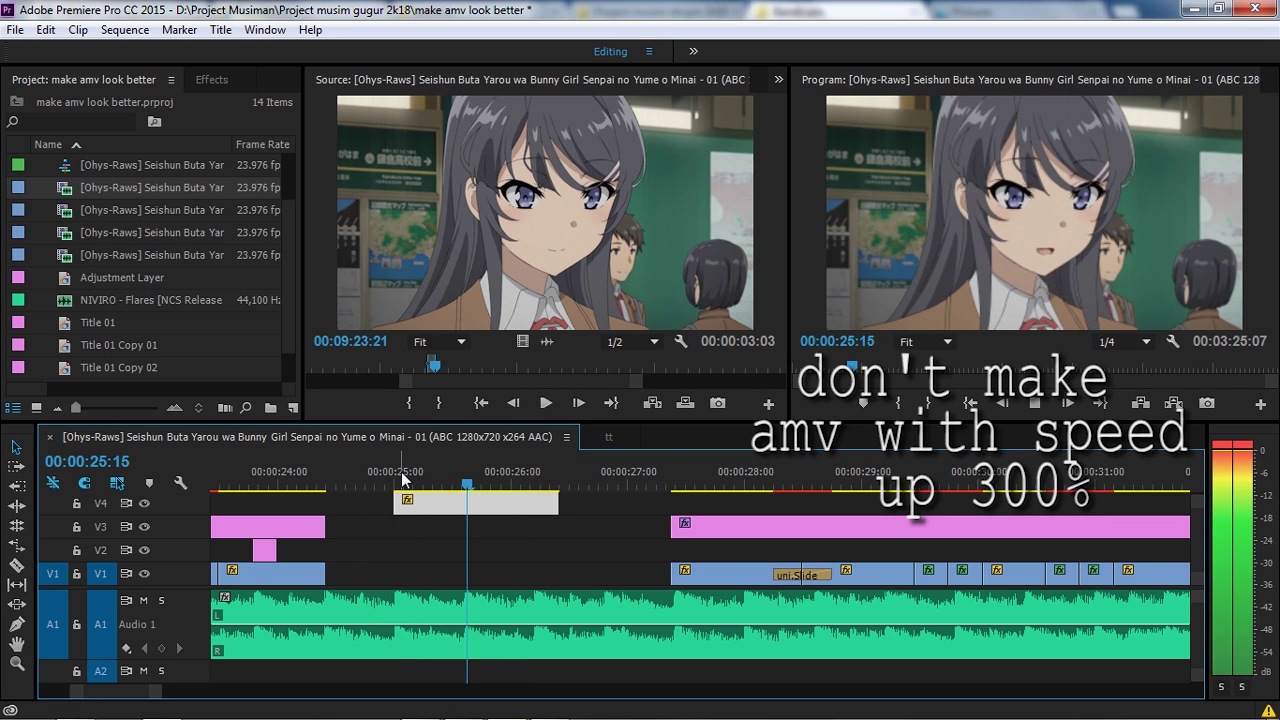
{"action": "left_click", "coordinate": [396, 478]}
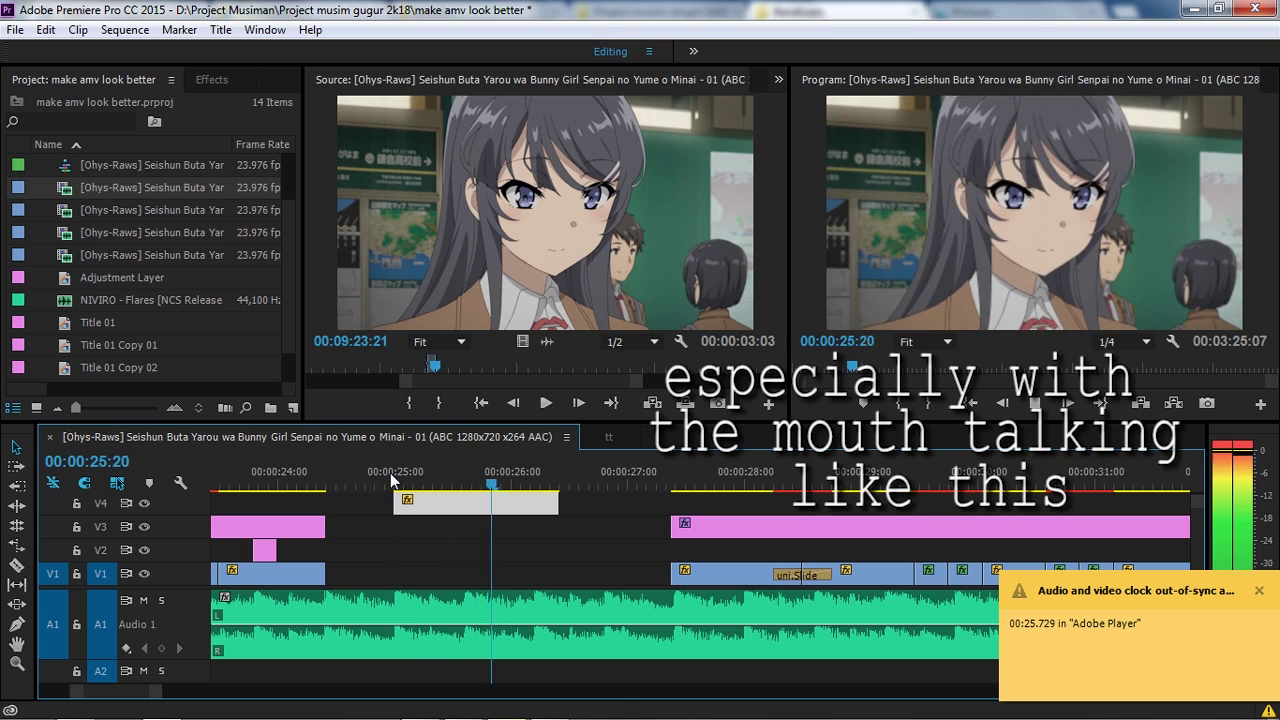
{"action": "left_click", "coordinate": [391, 479]}
{"action": "left_click", "coordinate": [393, 479]}
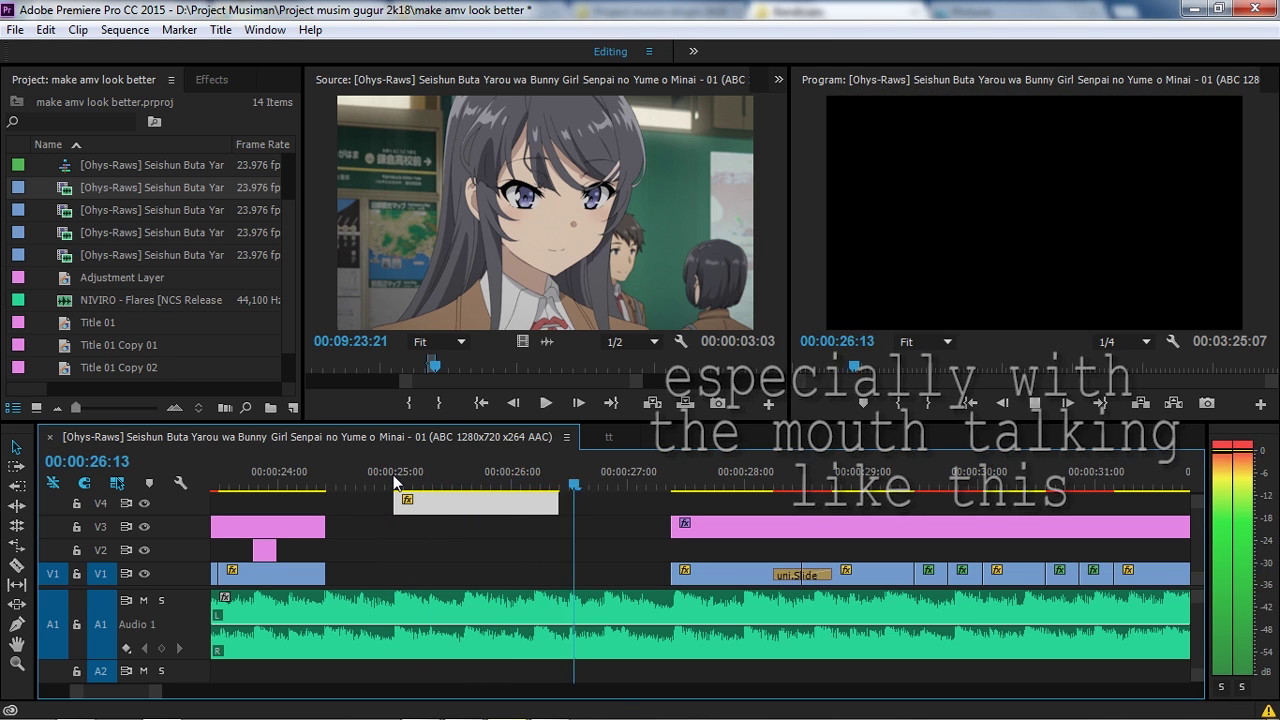
{"action": "left_click", "coordinate": [396, 482]}
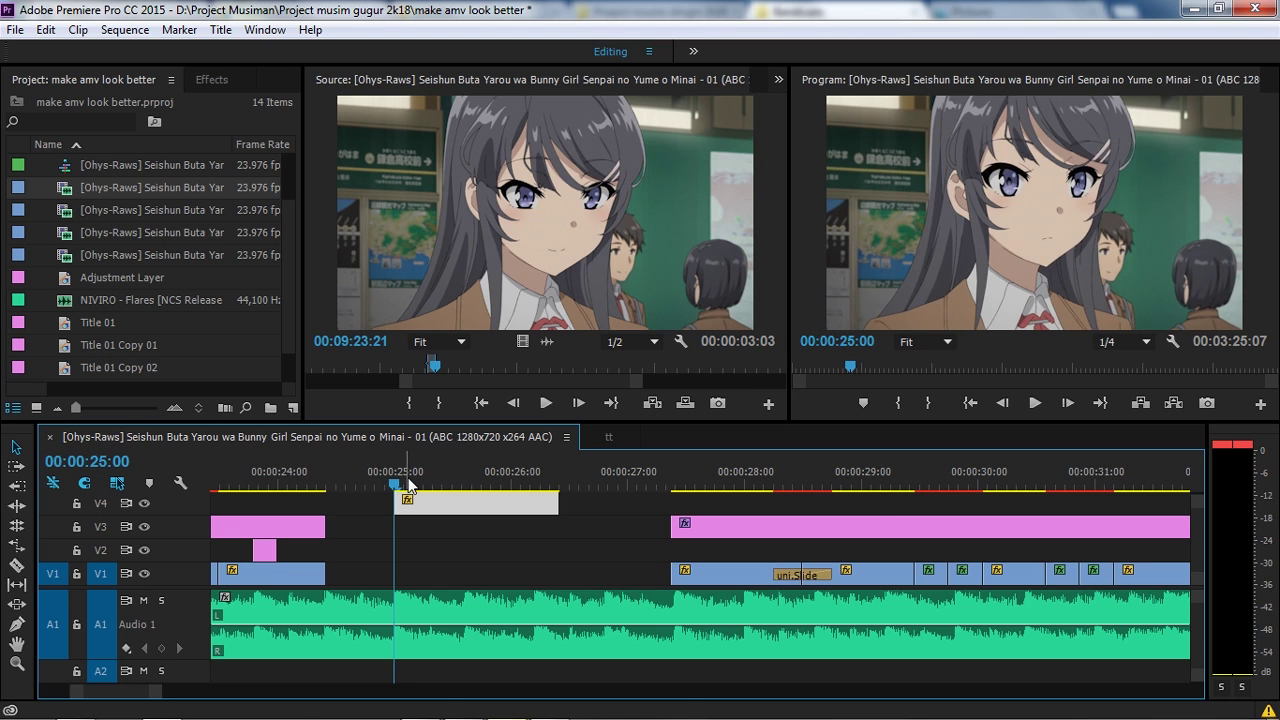
Cut the V4 clip at about 00:00:25:12 and remove the part before the cut, keeping the action movement
{"action": "left_click", "coordinate": [434, 485]}
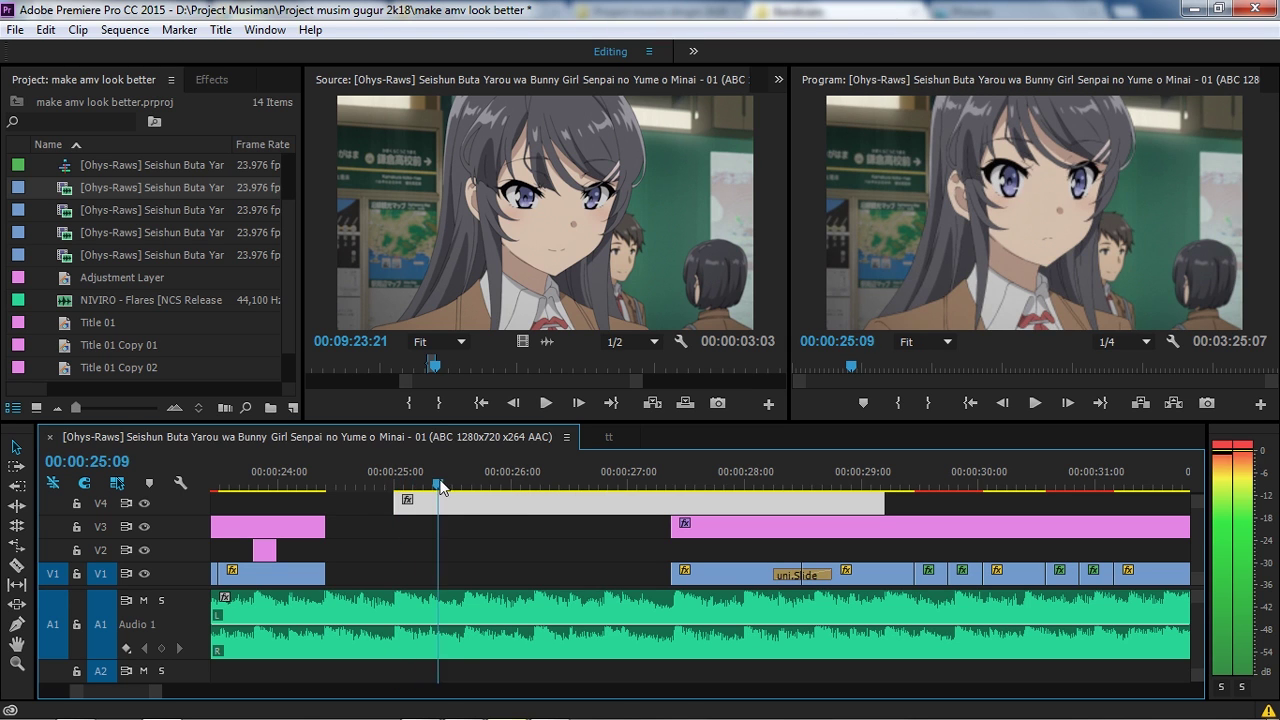
{"action": "left_click_drag", "start_coordinate": [476, 482], "coordinate": [567, 487]}
{"action": "key", "text": "c"}
{"action": "left_click", "coordinate": [453, 503]}
{"action": "key", "text": "v"}
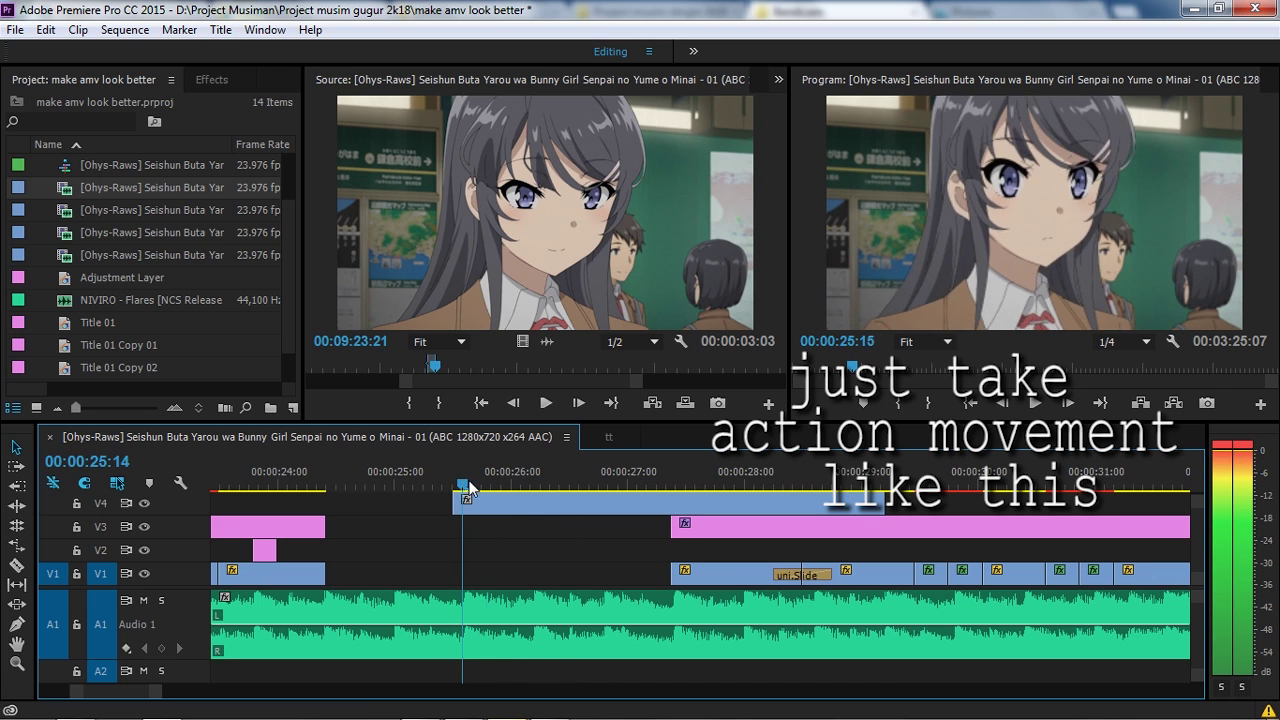
Play back the shortened V4 clip from just before its start and save the project
{"action": "left_click", "coordinate": [432, 474]}
{"action": "key", "text": "space"}
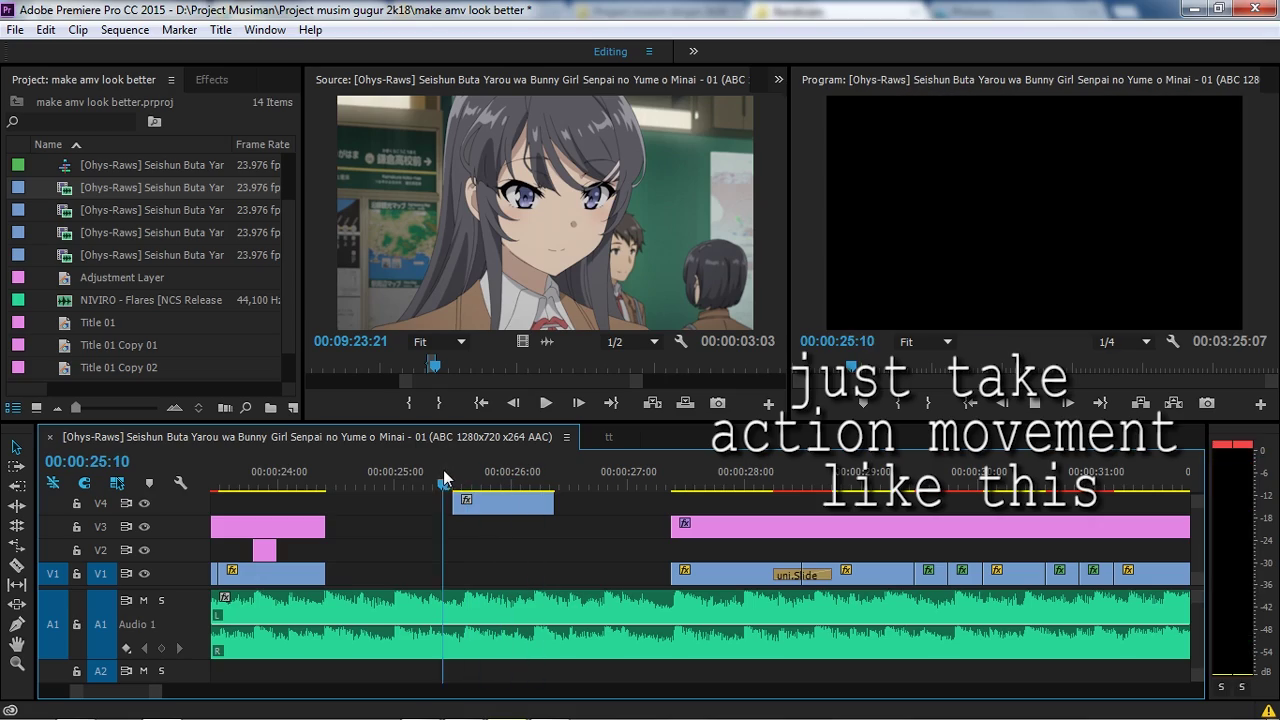
{"action": "left_click", "coordinate": [452, 474]}
{"action": "key", "text": "ctrl+s"}
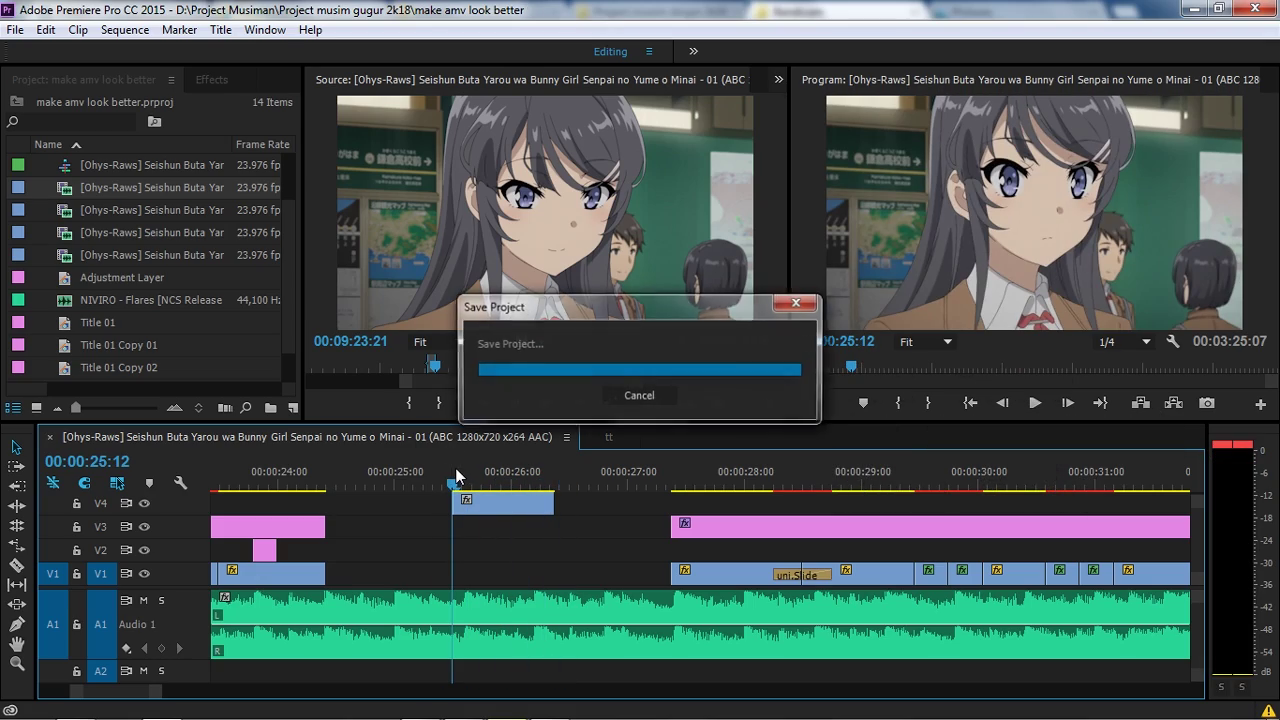